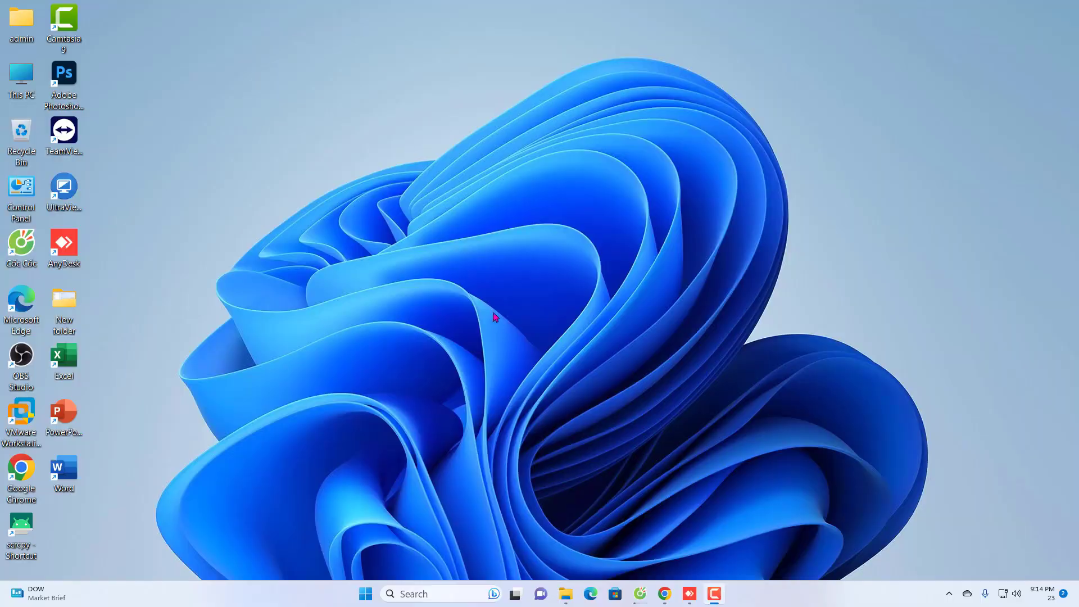
- Refresh the Windows desktop and bring the AnyDesk remote Mac session to the front
{"action": "right_click", "coordinate": [488, 288]}
{"action": "left_click", "coordinate": [523, 344]}
{"action": "mouse_move", "coordinate": [689, 594]}
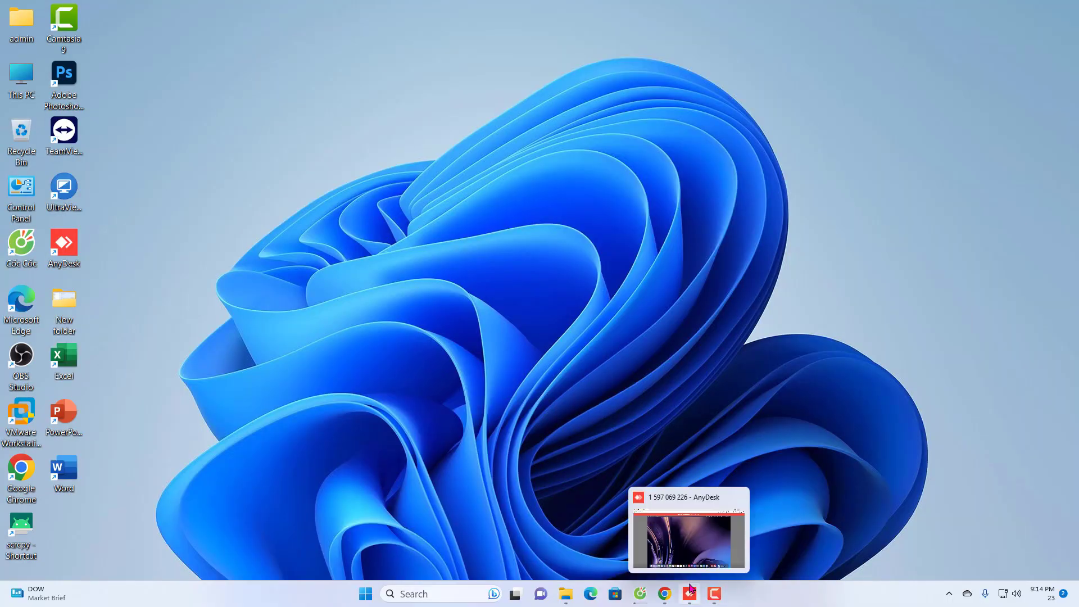
{"action": "left_click", "coordinate": [695, 544]}
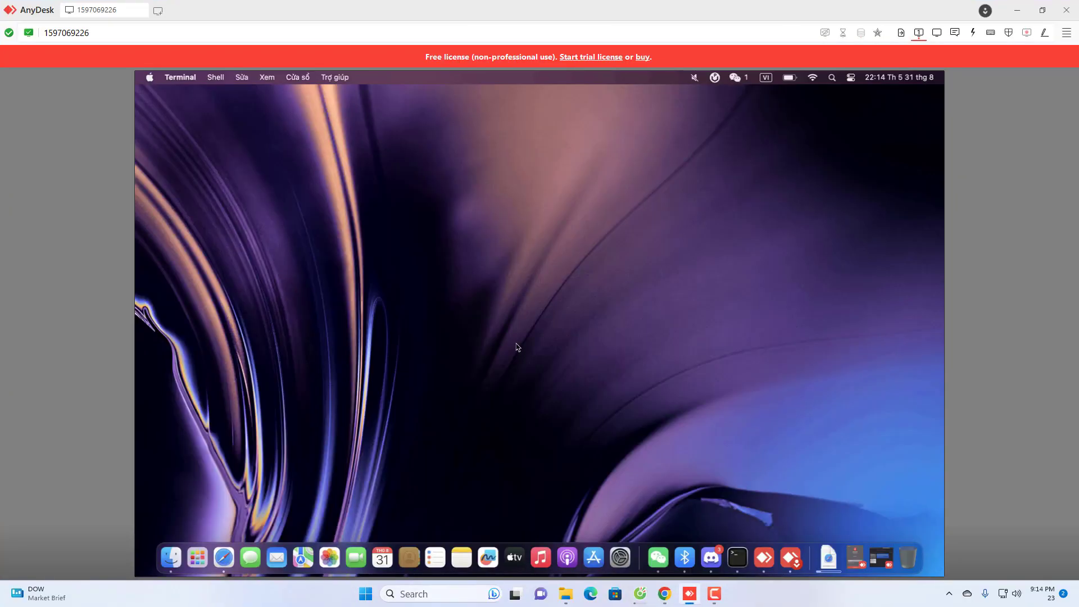
{"action": "left_click", "coordinate": [150, 77]}
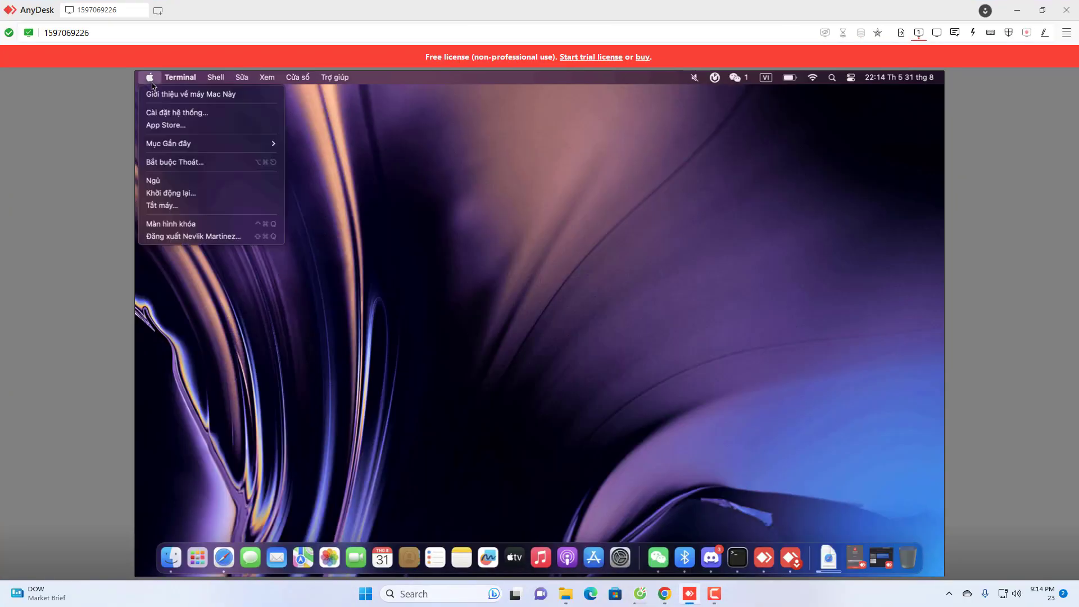
{"action": "left_click", "coordinate": [245, 96]}
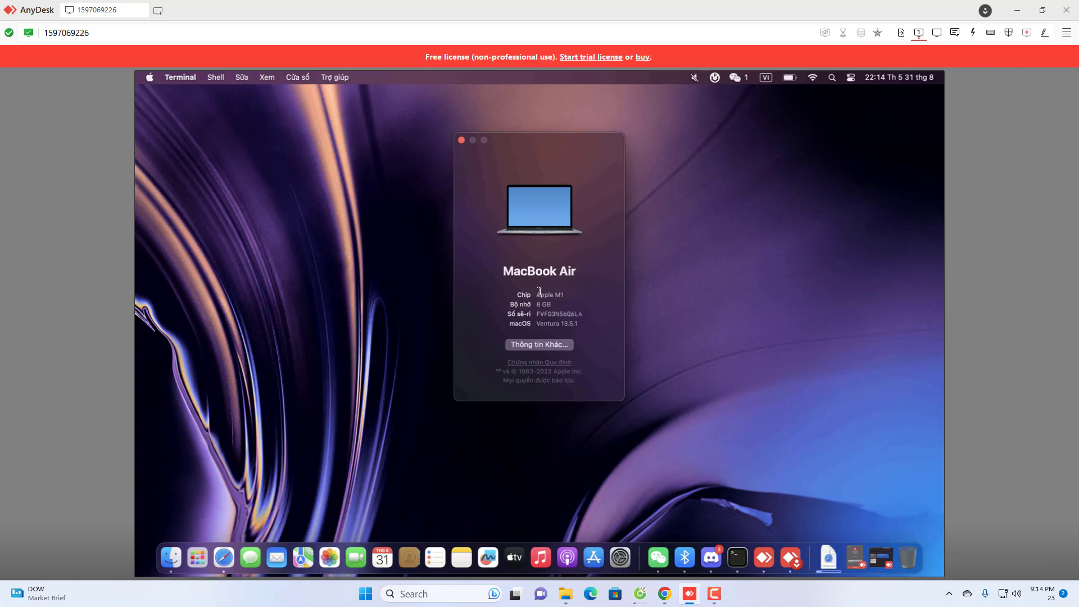
{"action": "left_click_drag", "start_coordinate": [537, 294], "coordinate": [572, 294]}
{"action": "left_click_drag", "start_coordinate": [536, 304], "coordinate": [558, 304]}
{"action": "left_click_drag", "start_coordinate": [537, 331], "coordinate": [545, 332]}
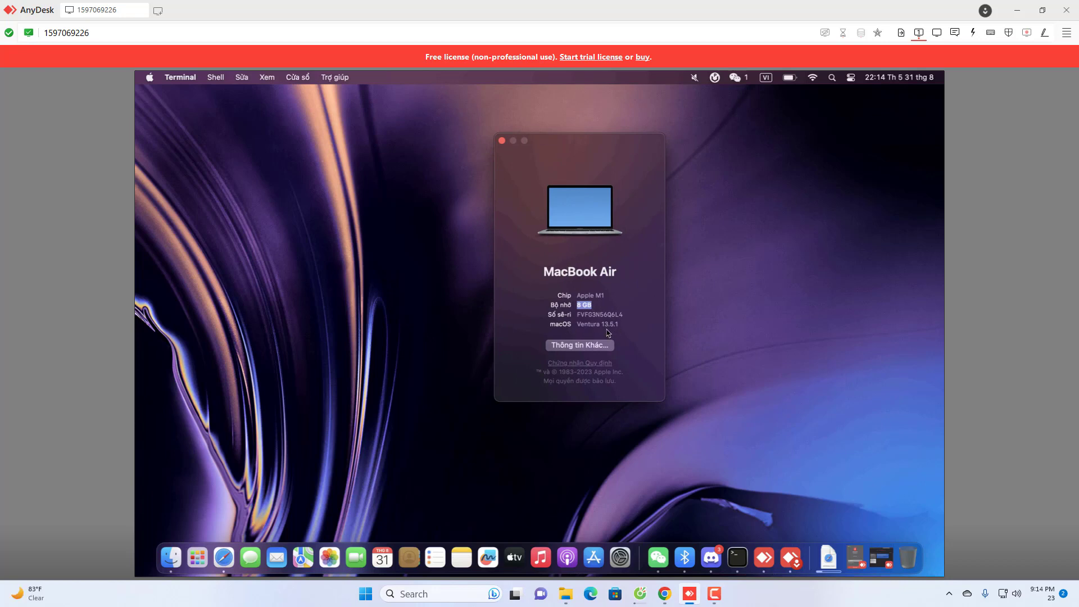
{"action": "left_click", "coordinate": [501, 141]}
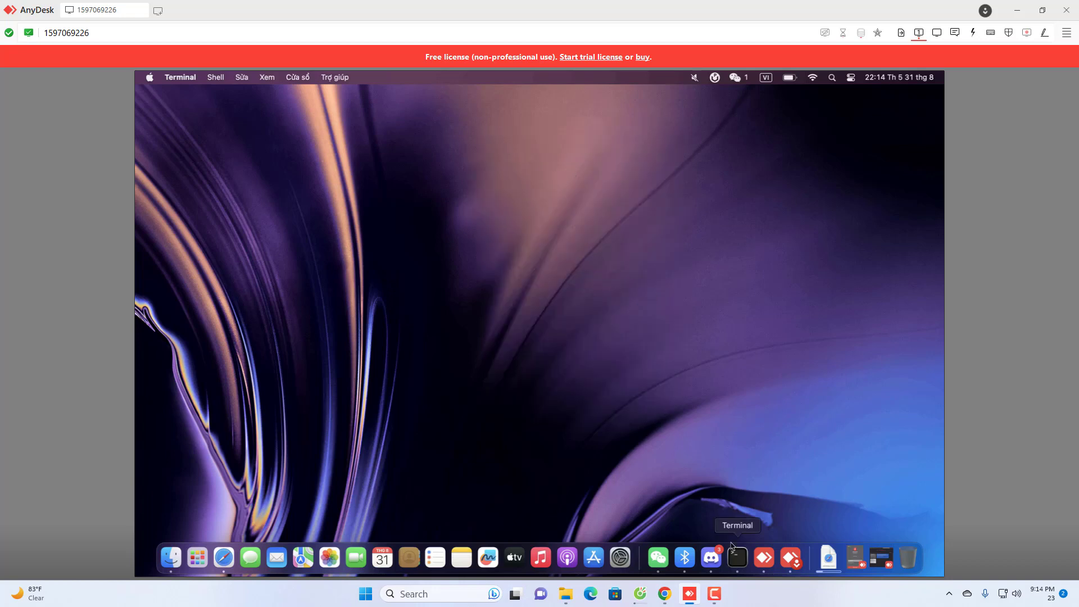
- Check Gatekeeper with sudo spctl --status, entering the admin password; it reports enabled
{"action": "type", "text": "sudo "}
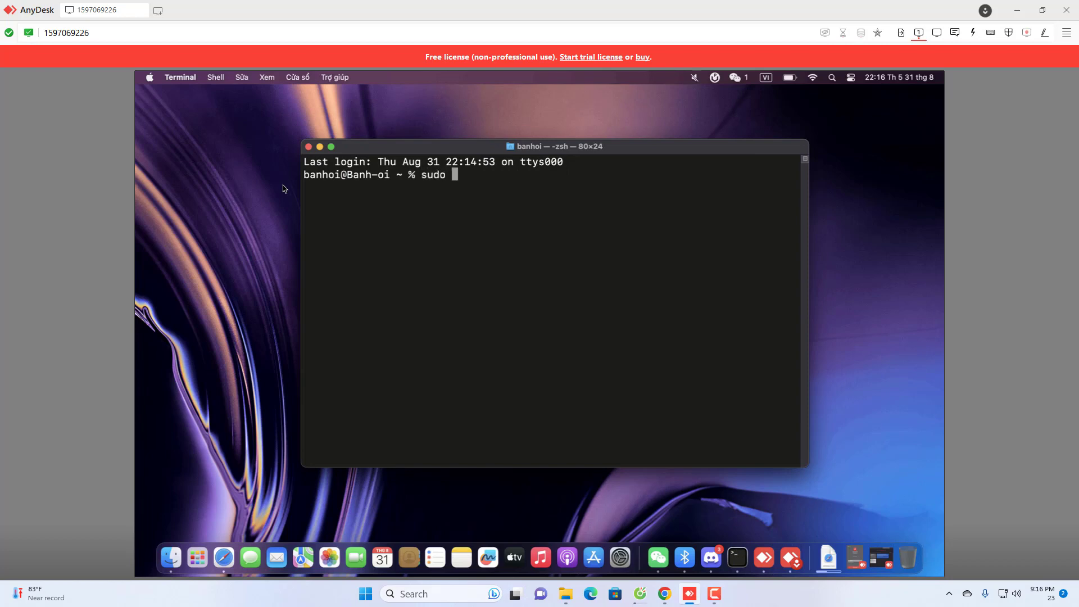
{"action": "type", "text": "s"}
{"action": "type", "text": "pctl"}
{"action": "type", "text": " --st"}
{"action": "type", "text": "atus"}
{"action": "key", "text": "Return"}
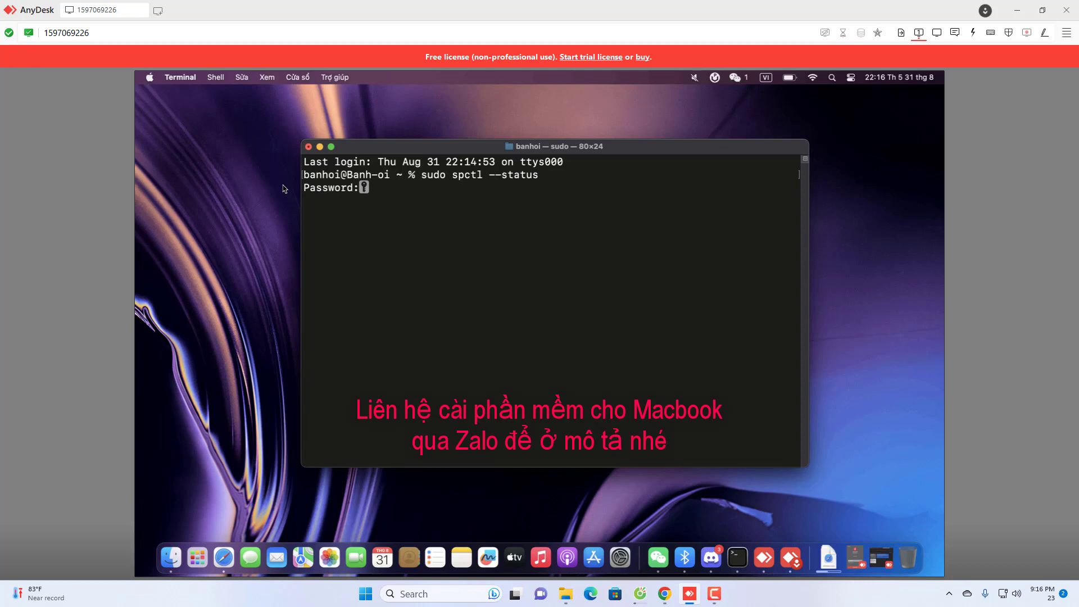
{"action": "key", "text": "Return"}
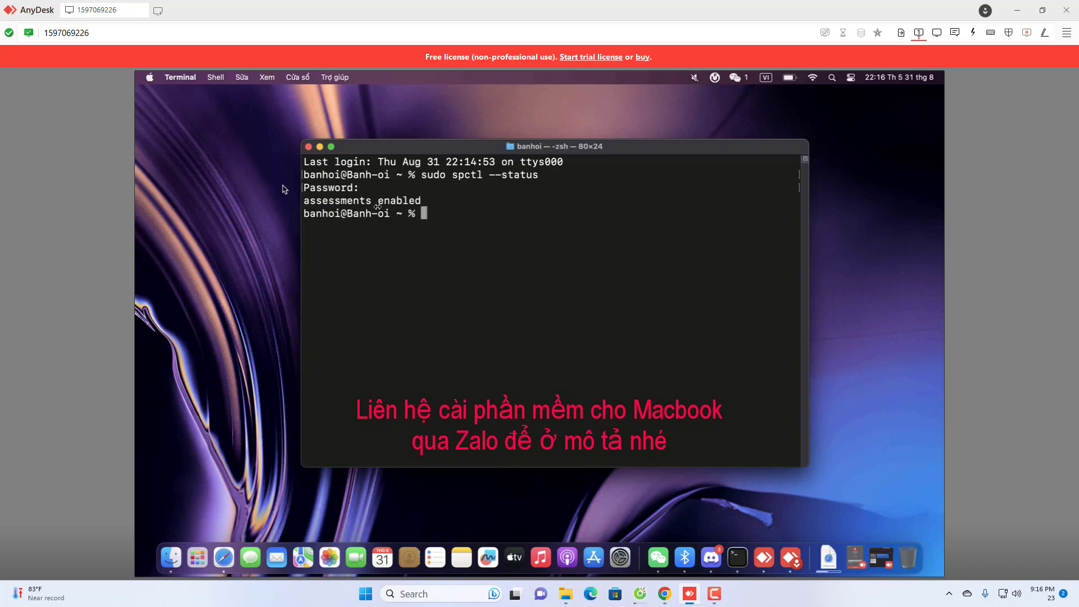
{"action": "left_click_drag", "start_coordinate": [377, 203], "coordinate": [424, 202]}
{"action": "left_click", "coordinate": [452, 214]}
- Run sudo spctl --master-disable, confirm 'assessments disabled', and close Terminal
{"action": "type", "text": "sudo sp"}
{"action": "type", "text": "ctl "}
{"action": "type", "text": "-"}
{"action": "type", "text": "-mas"}
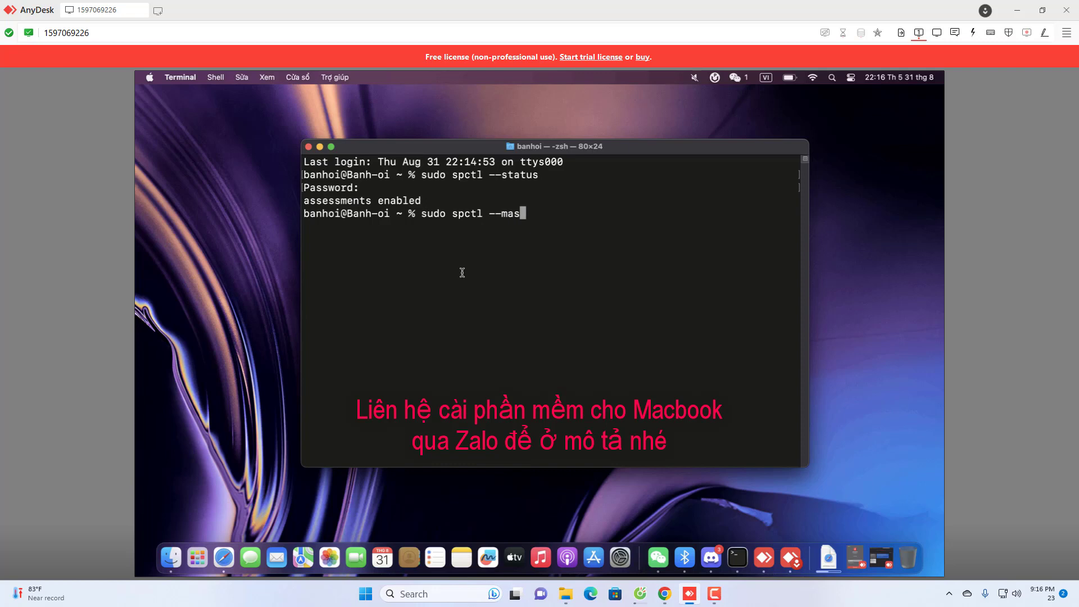
{"action": "type", "text": "ter"}
{"action": "type", "text": "-"}
{"action": "type", "text": "disabl"}
{"action": "type", "text": "e"}
{"action": "key", "text": "Return"}
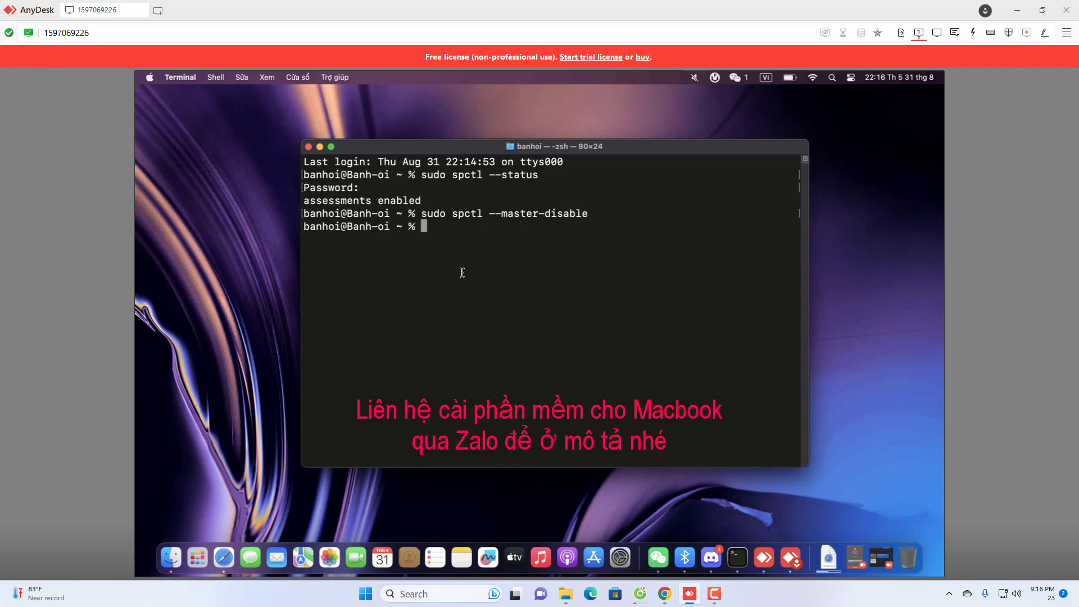
{"action": "key", "text": "Up"}
{"action": "key", "text": "Up"}
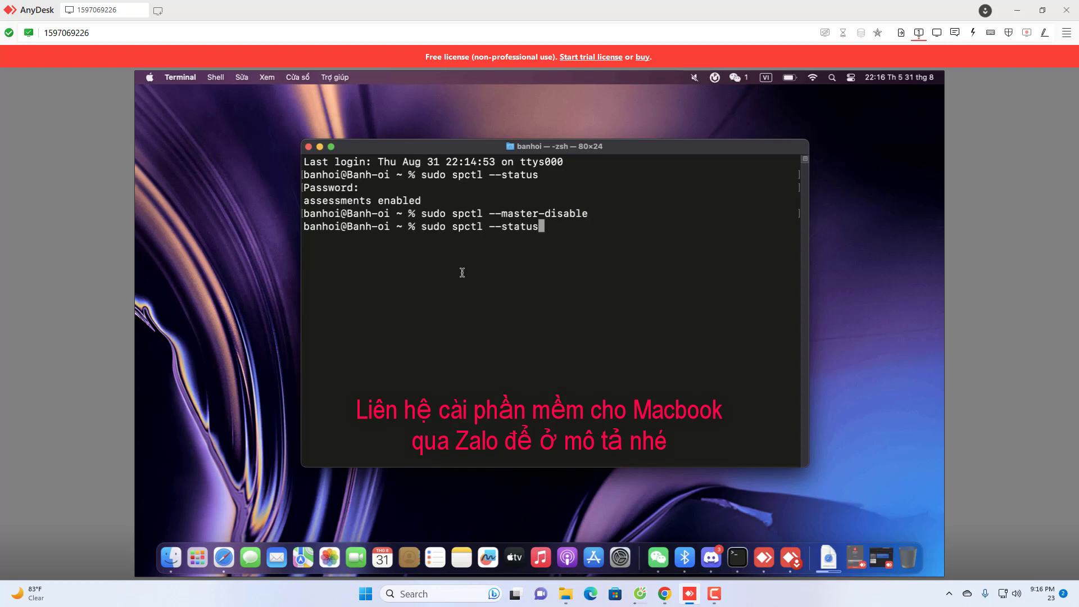
{"action": "key", "text": "Return"}
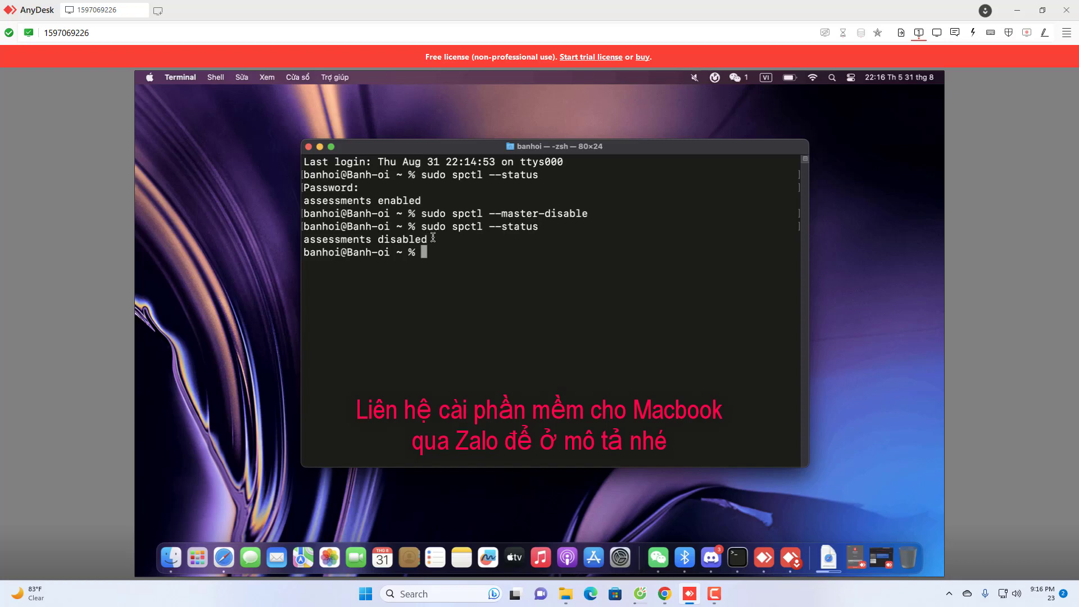
{"action": "left_click_drag", "start_coordinate": [428, 239], "coordinate": [302, 239]}
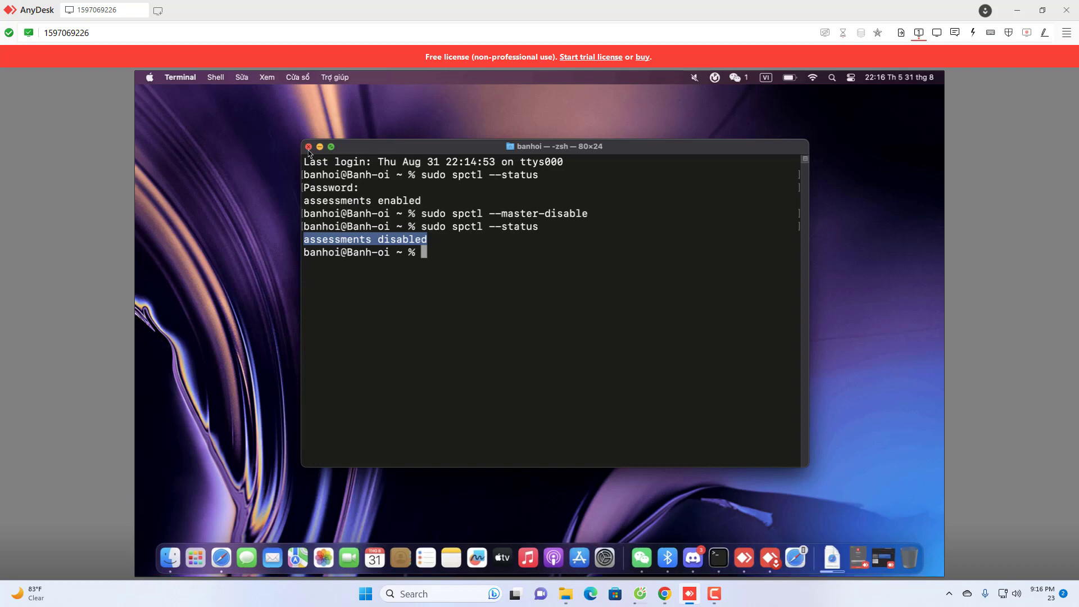
{"action": "left_click", "coordinate": [308, 146]}
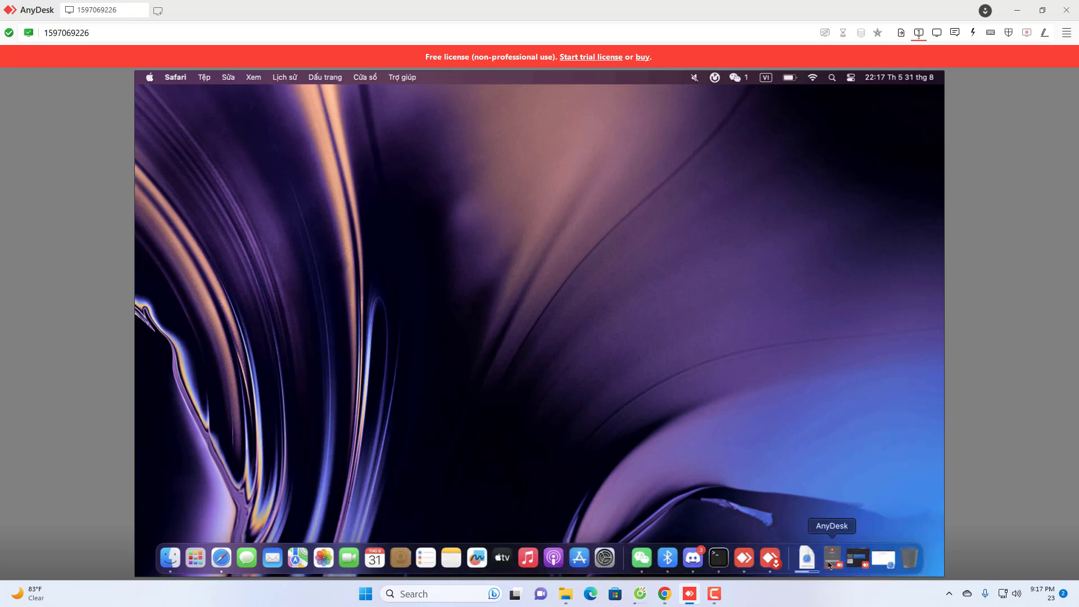
- Open the Adobe Illustrator 2023 27.6.1 download and unlock its inner disk image with the password
{"action": "left_click", "coordinate": [810, 565]}
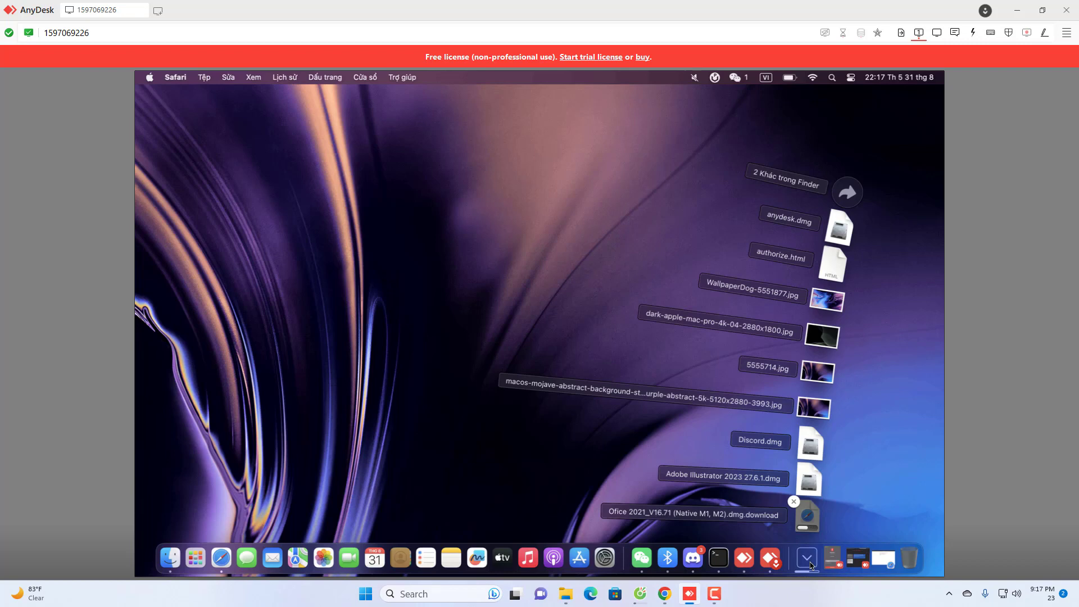
{"action": "left_click", "coordinate": [810, 488]}
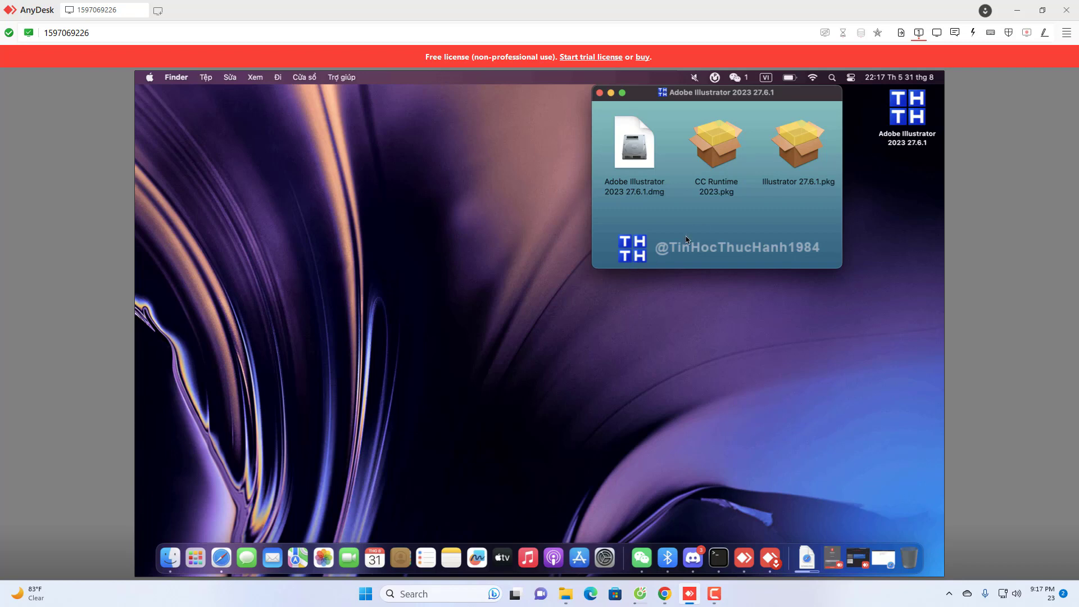
{"action": "left_click", "coordinate": [637, 161]}
{"action": "double_click", "coordinate": [637, 161]}
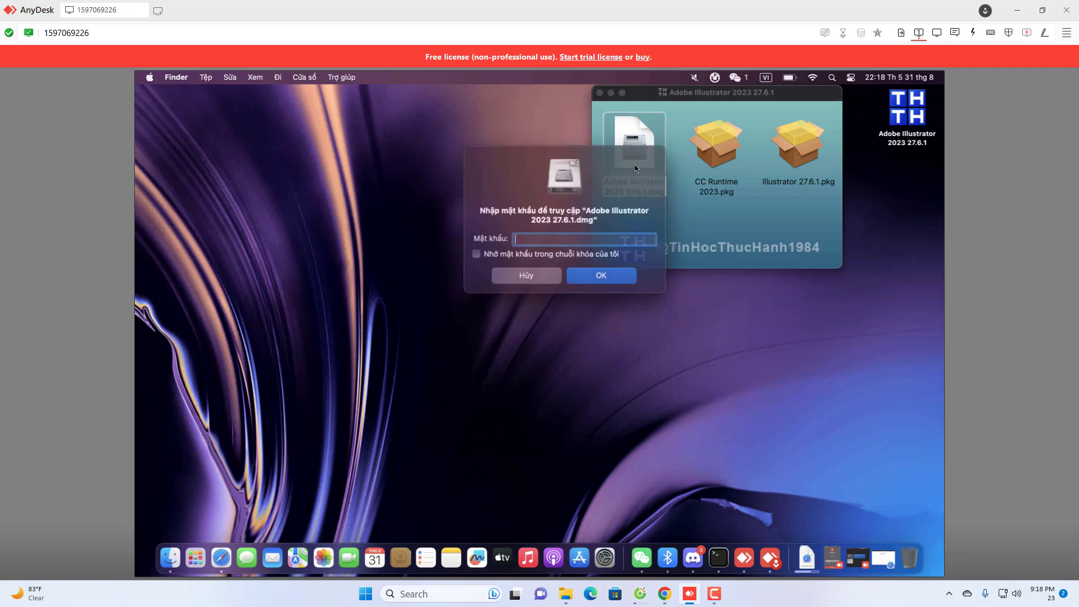
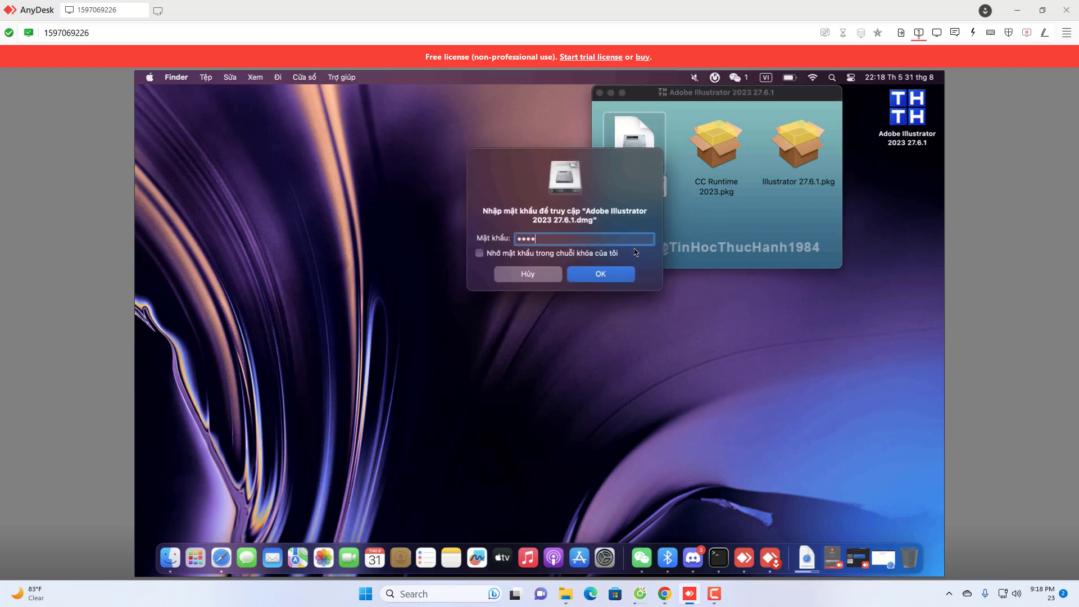
{"action": "left_click", "coordinate": [624, 276]}
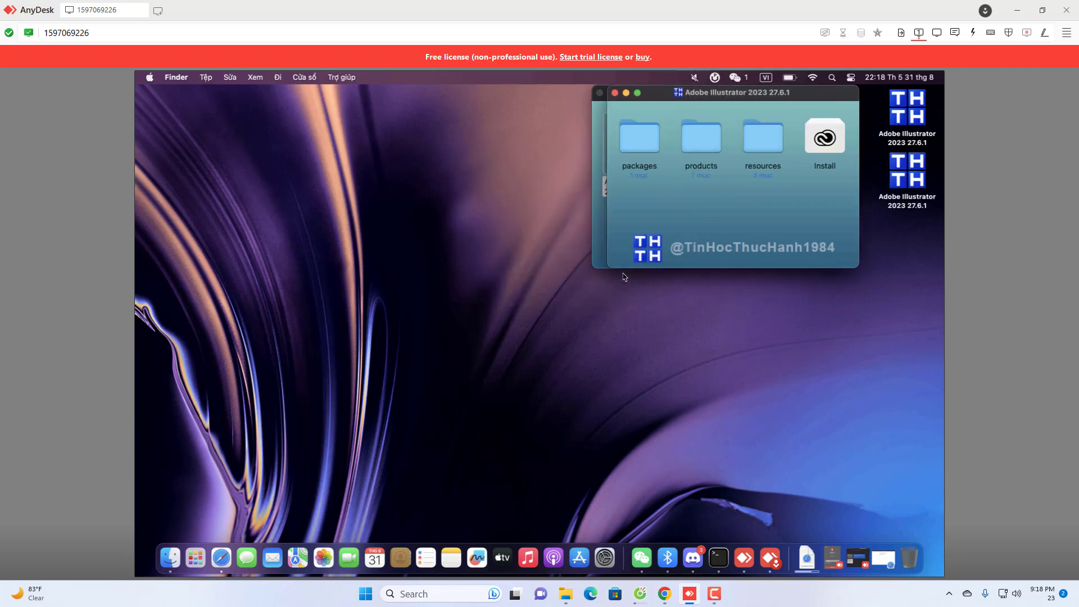
- Launch Install, accept and authorize the Rosetta installation, then dismiss the finished installer
{"action": "left_click", "coordinate": [821, 149]}
{"action": "double_click", "coordinate": [821, 150]}
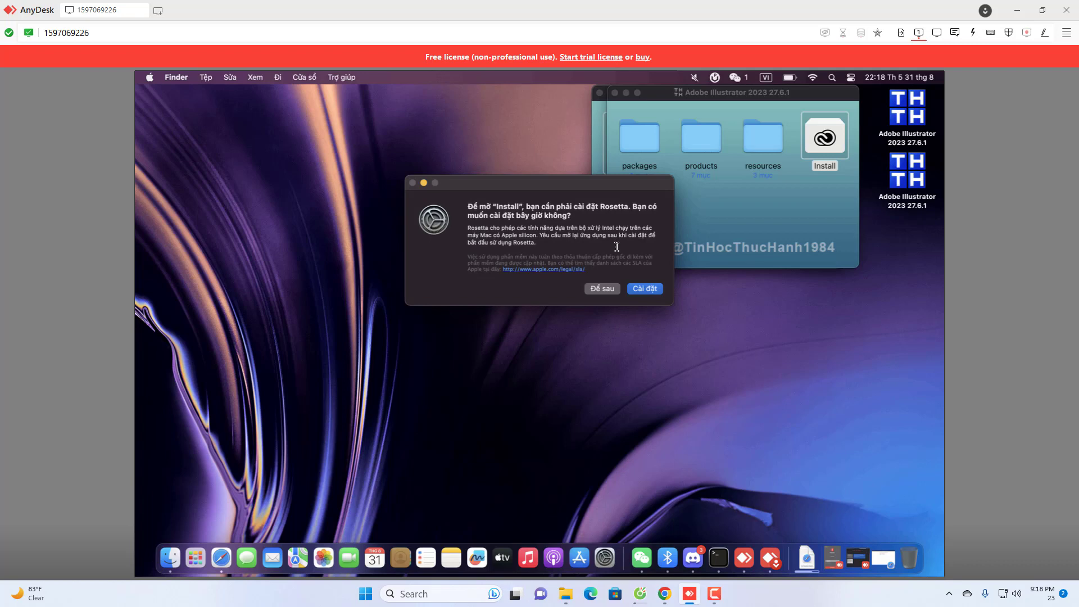
{"action": "left_click", "coordinate": [645, 289]}
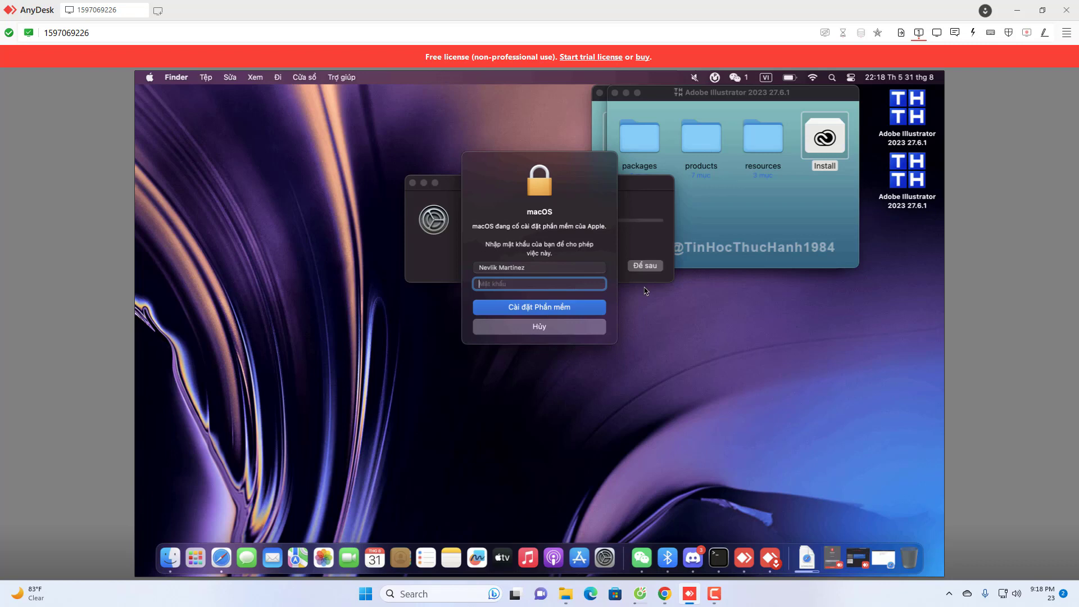
{"action": "type", "text": "•••••••••••"}
{"action": "type", "text": "•••••"}
{"action": "left_click", "coordinate": [593, 313]}
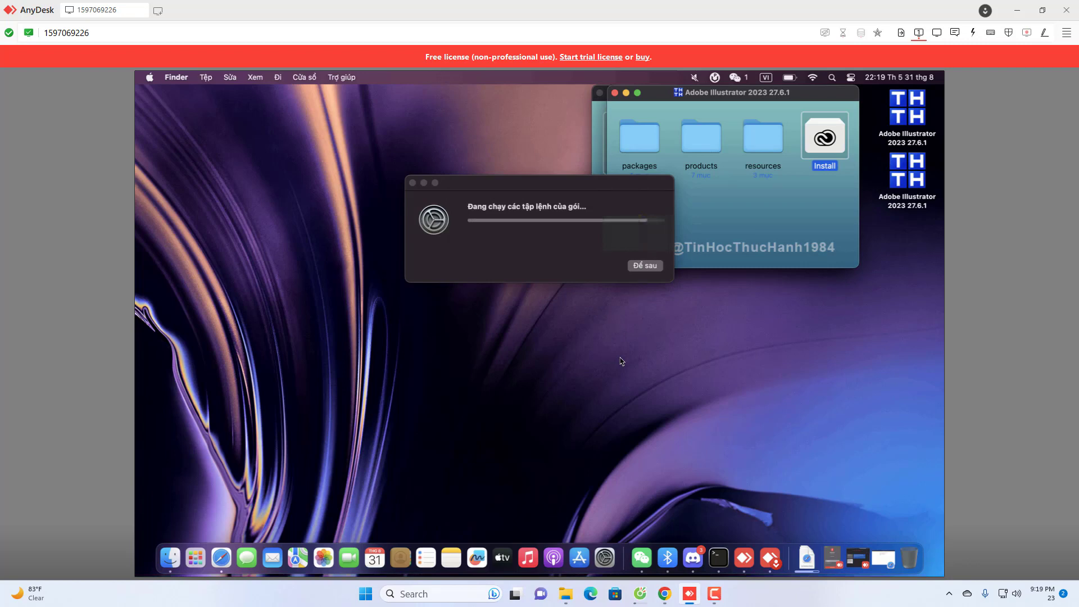
{"action": "left_click", "coordinate": [576, 278]}
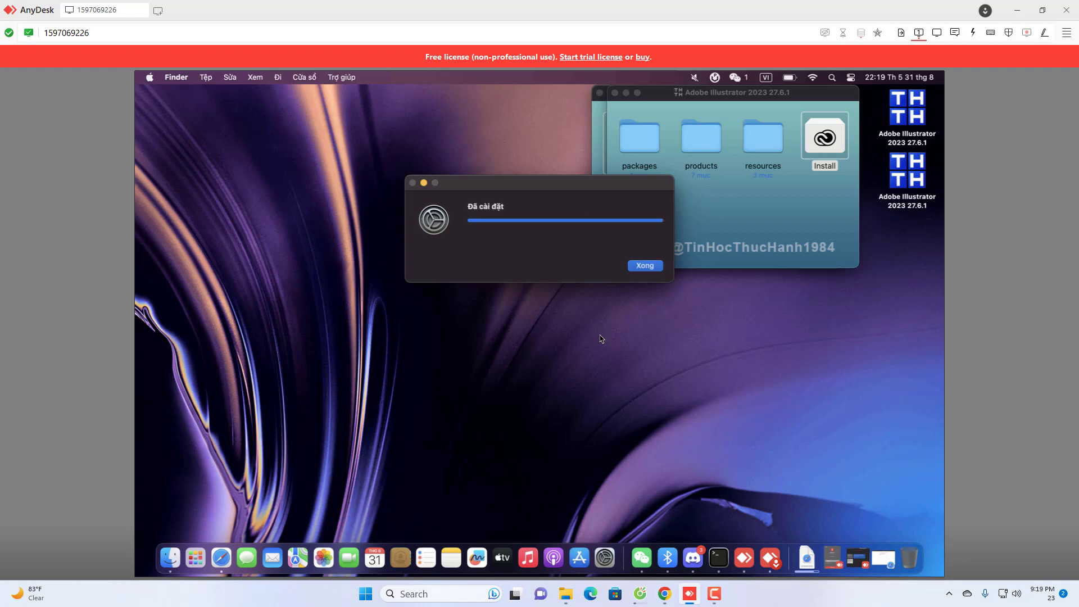
{"action": "key", "text": "Return"}
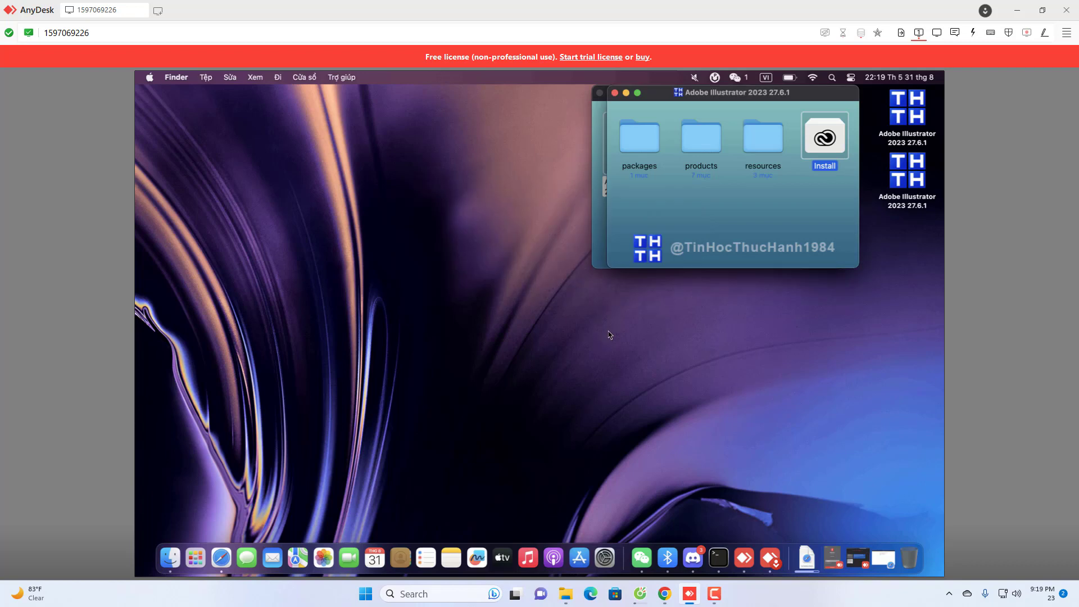
- Relaunch Install, authorize it with the admin password, and start installing Illustrator in English (North America)
{"action": "double_click", "coordinate": [824, 147]}
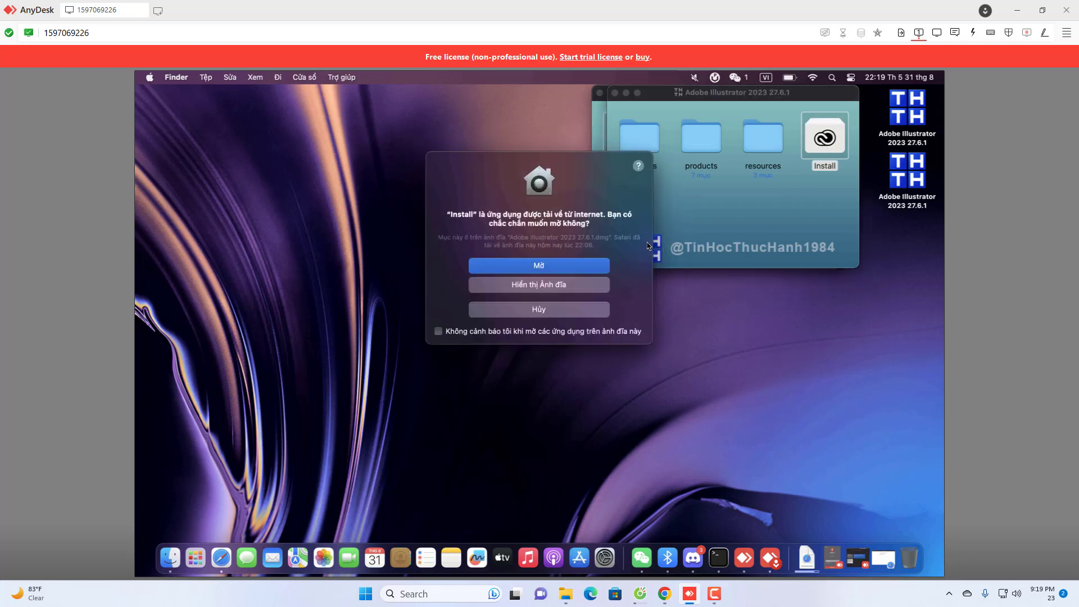
{"action": "left_click", "coordinate": [553, 269]}
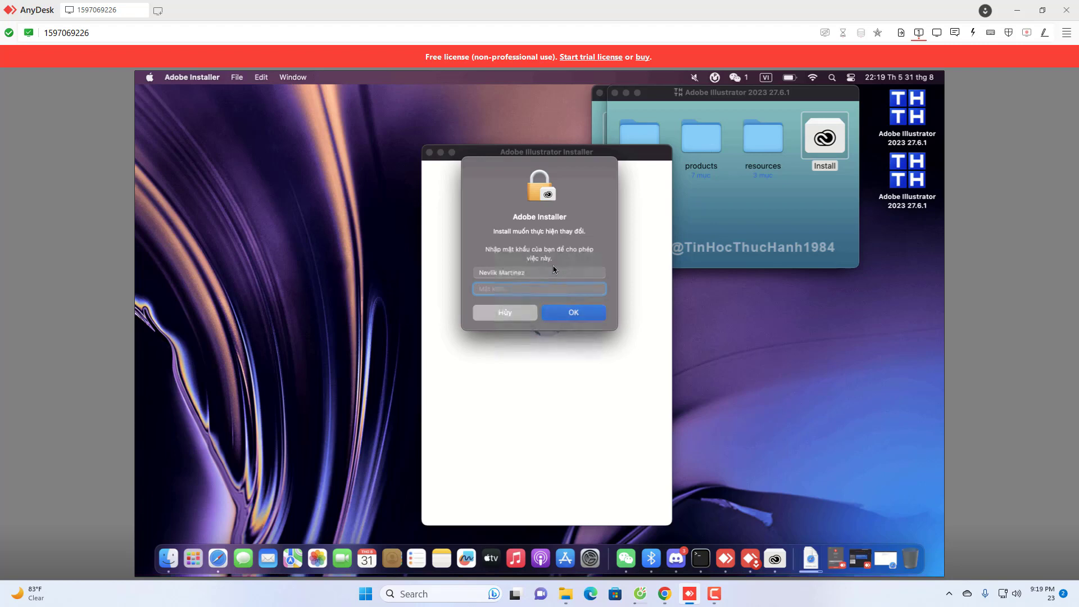
{"action": "type", "text": "xxxxxxxxxxxx"}
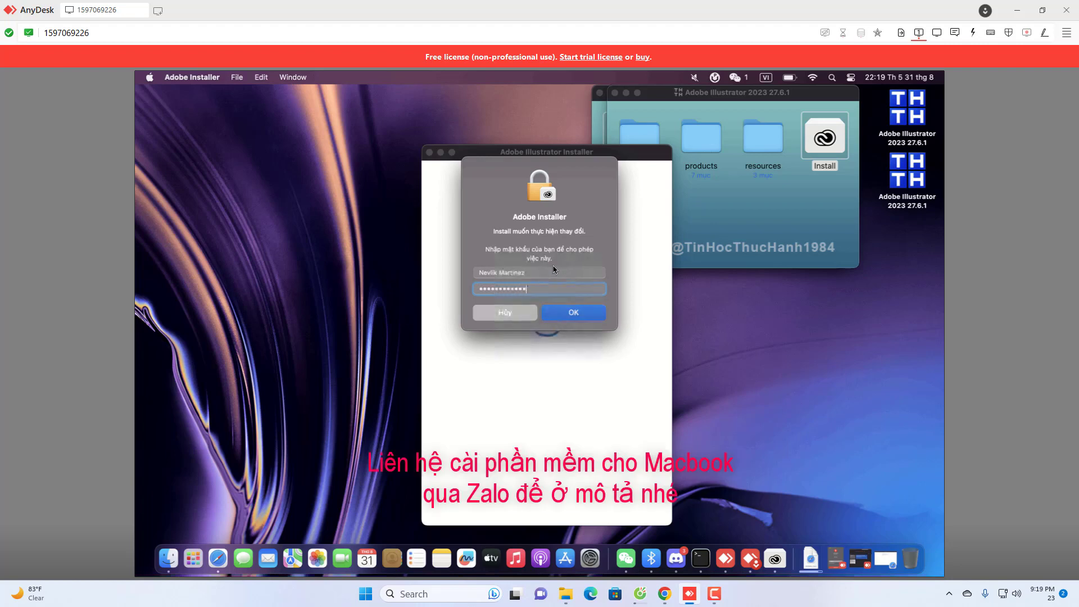
{"action": "type", "text": "xxx"}
{"action": "left_click", "coordinate": [569, 315]}
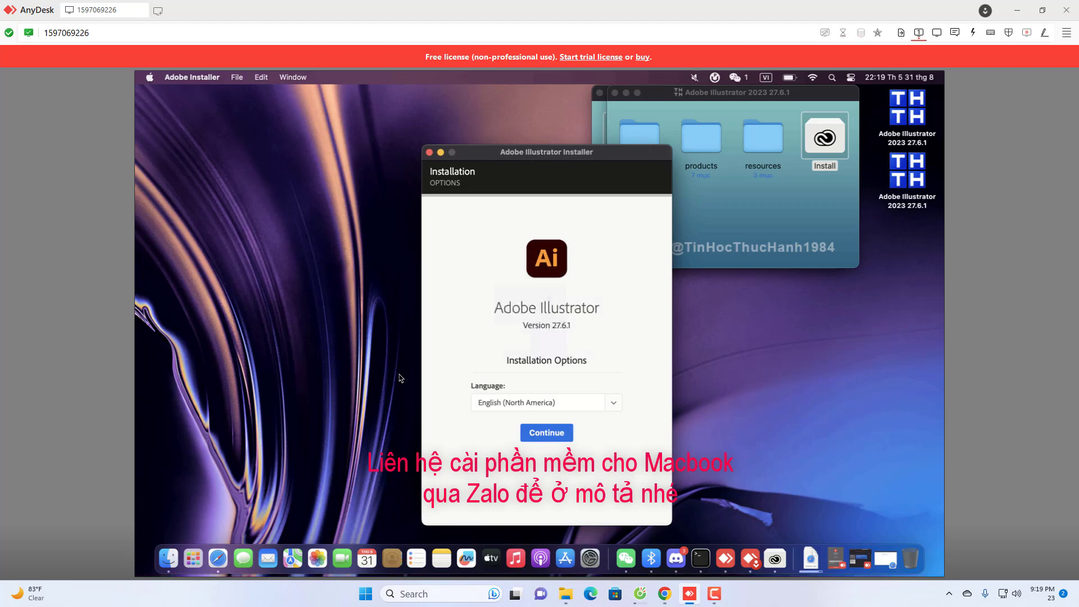
{"action": "left_click", "coordinate": [534, 434]}
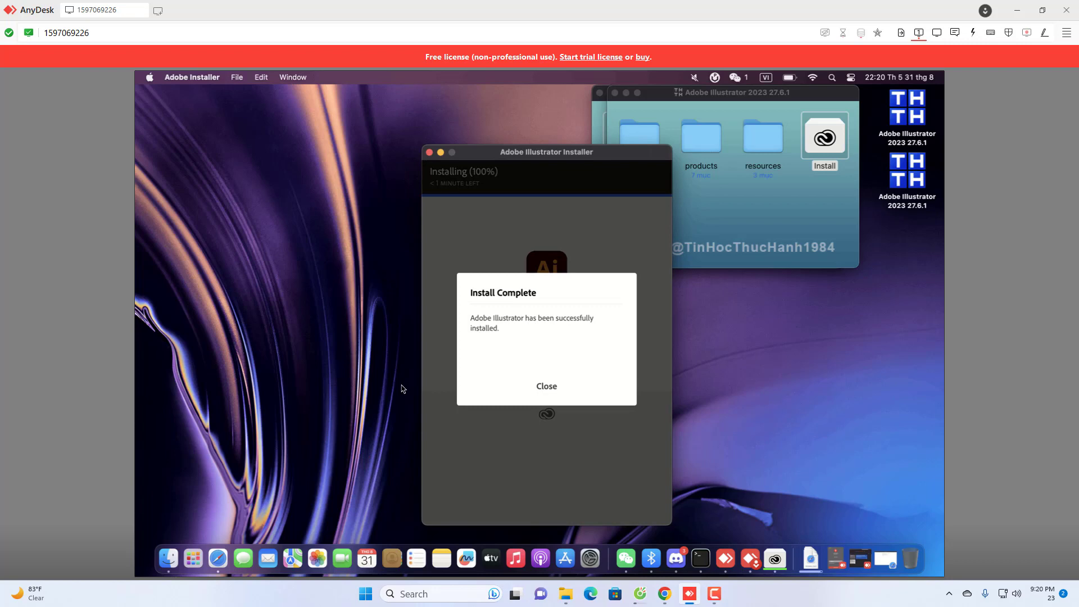
- Close the completed Adobe Illustrator 27.6.1 installer, returning to Finder
{"action": "left_click", "coordinate": [553, 388]}
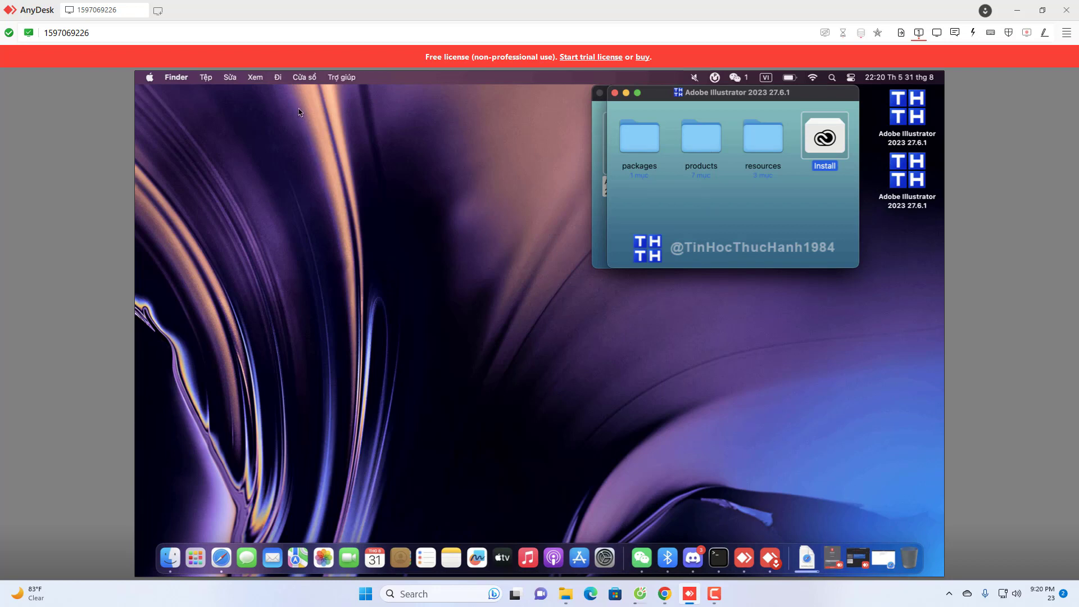
{"action": "left_click", "coordinate": [279, 78]}
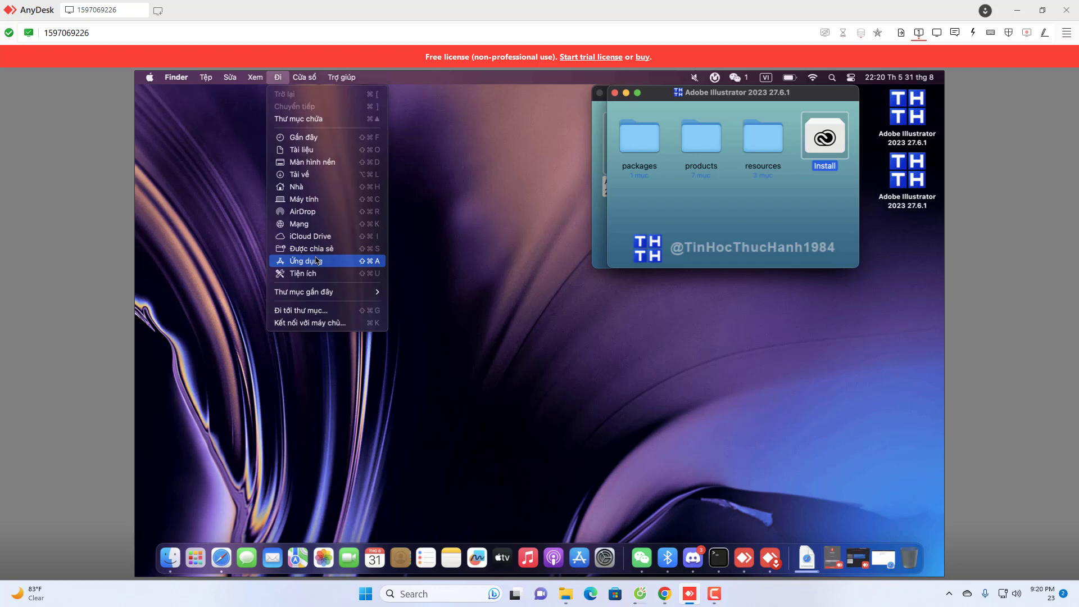
- Place the Adobe Illustrator 2023 app from Applications onto the desktop and close the Finder window
{"action": "left_click", "coordinate": [318, 260]}
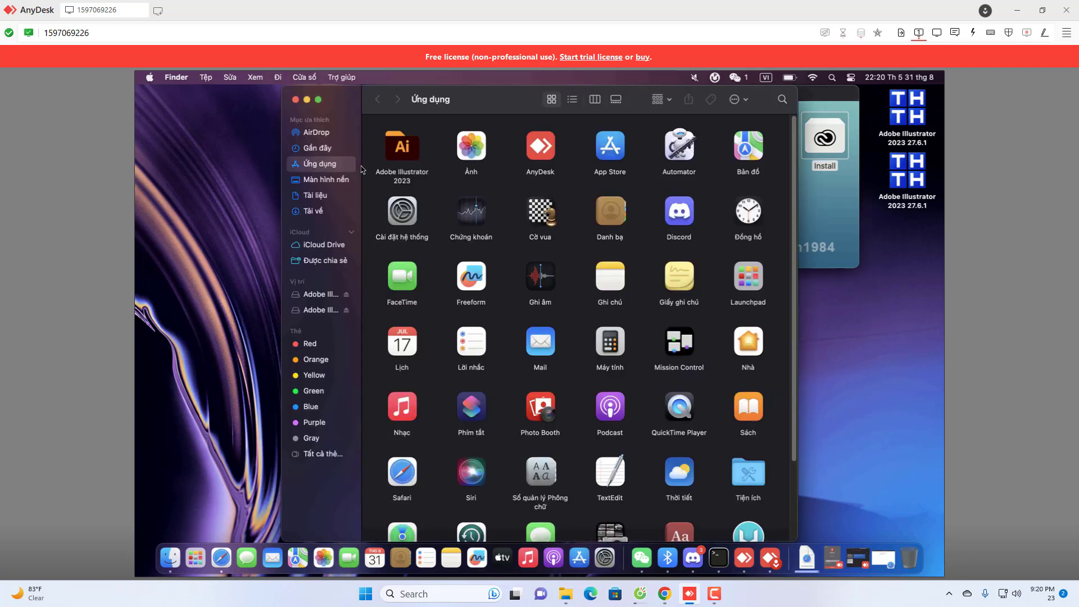
{"action": "double_click", "coordinate": [400, 149]}
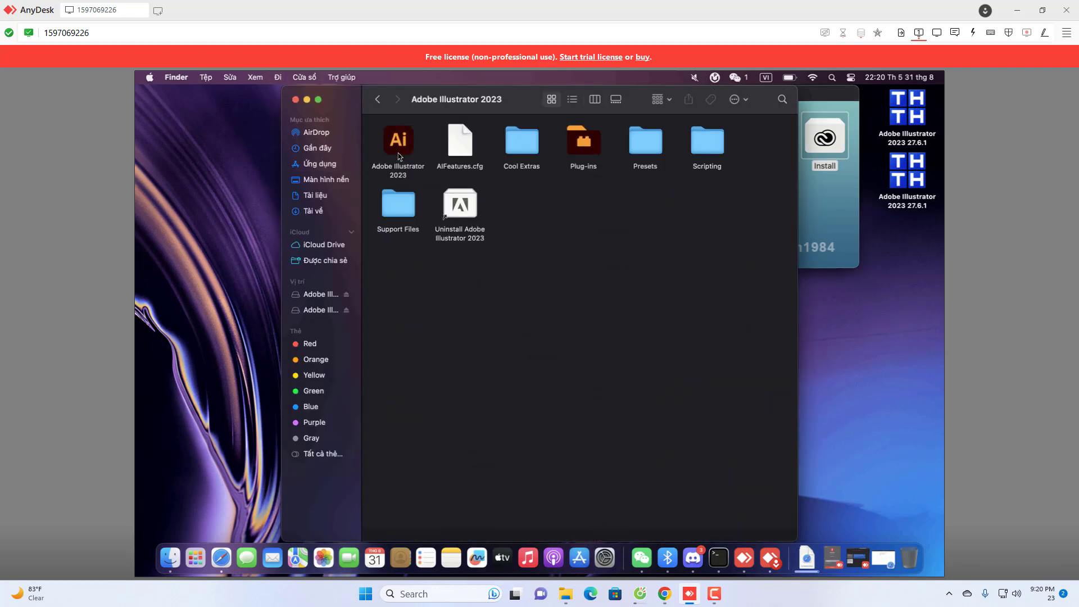
{"action": "left_click_drag", "start_coordinate": [399, 156], "coordinate": [201, 158]}
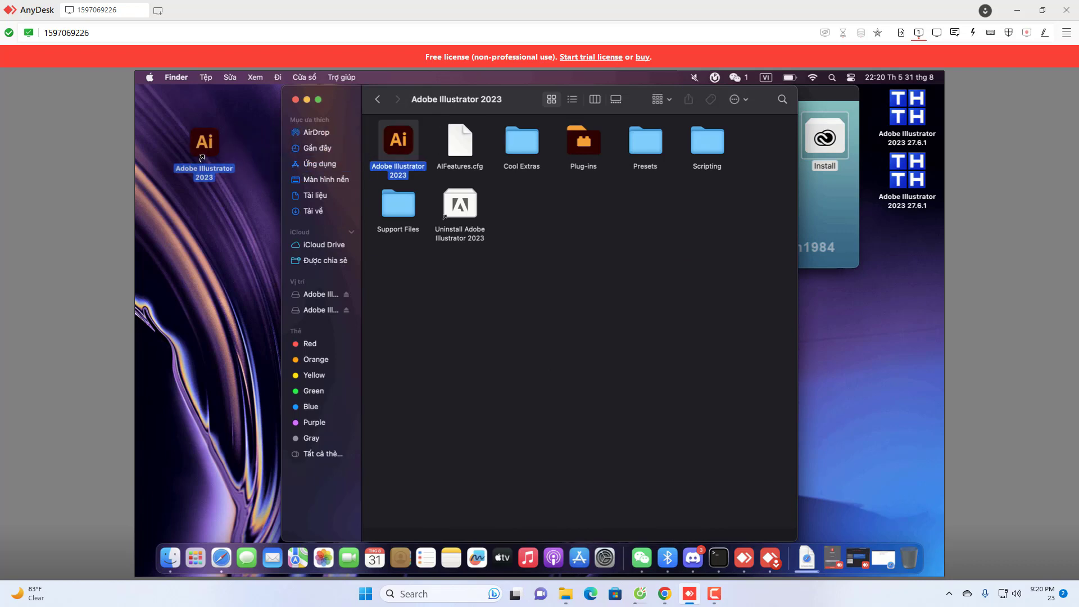
{"action": "left_click", "coordinate": [296, 107]}
{"action": "left_click", "coordinate": [208, 146]}
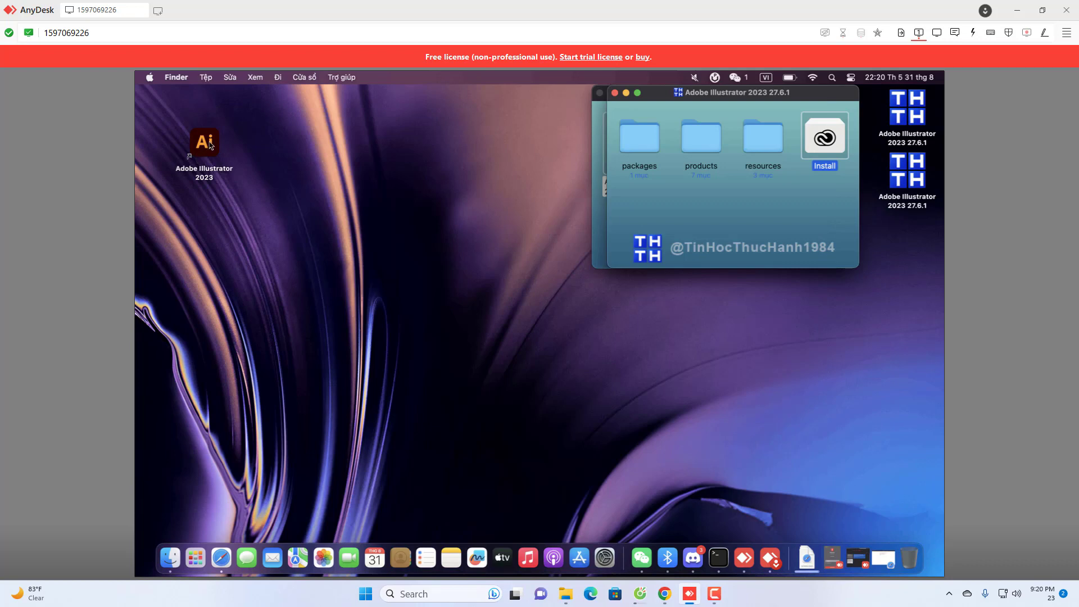
- Launch Illustrator 2023 from the desktop shortcut and close its Adobe sign-in window
{"action": "double_click", "coordinate": [209, 145]}
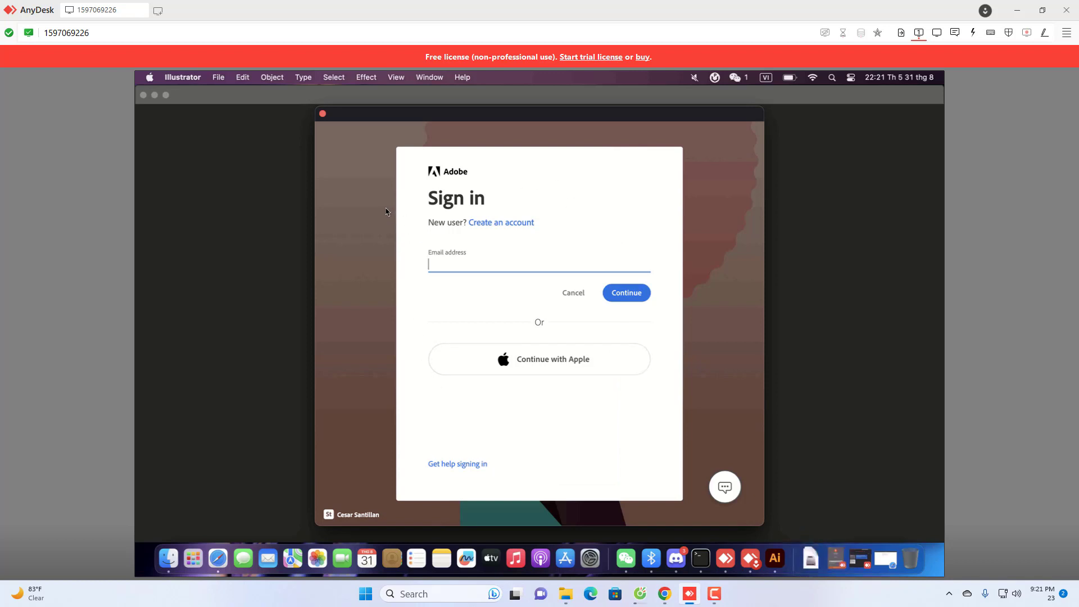
{"action": "left_click", "coordinate": [322, 114]}
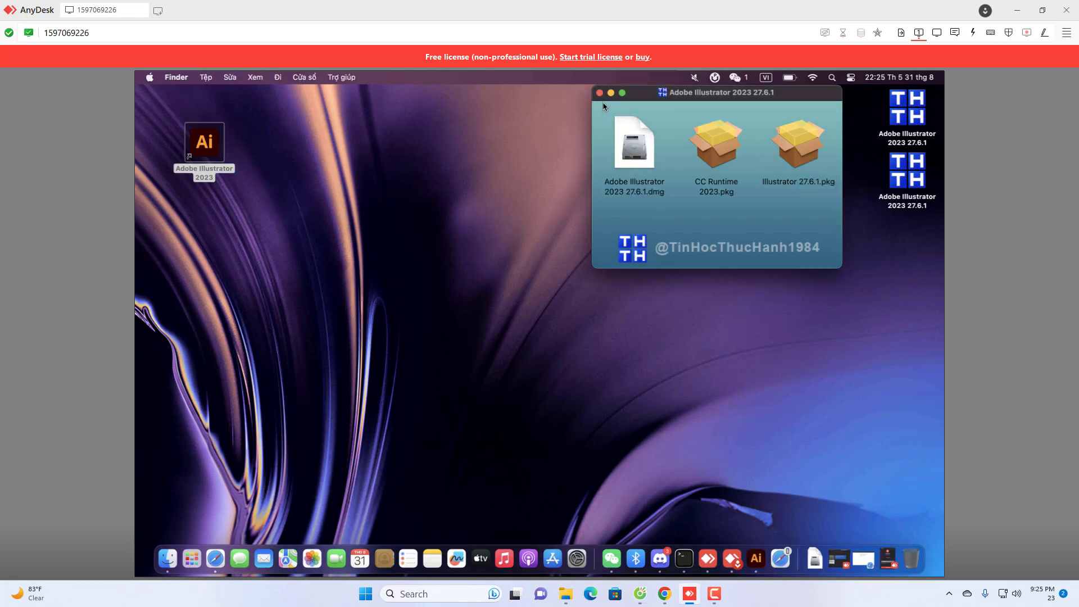
- Eject both Illustrator 2023 27.6.1 installer disks and move the Illustrator shortcut to the desktop centre
{"action": "left_click", "coordinate": [600, 96]}
{"action": "left_click", "coordinate": [906, 170]}
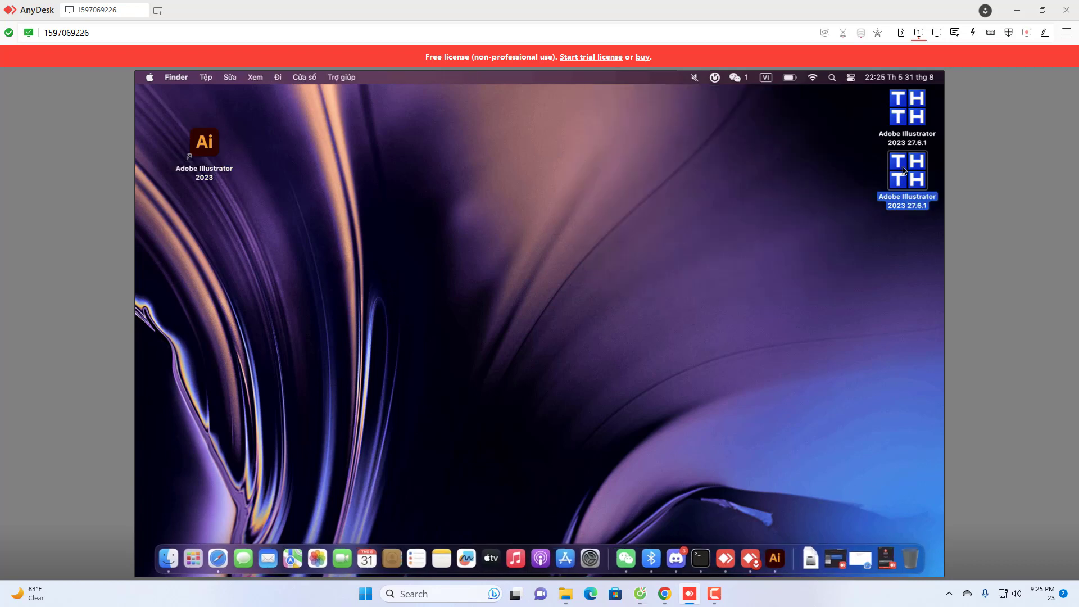
{"action": "right_click", "coordinate": [903, 168]}
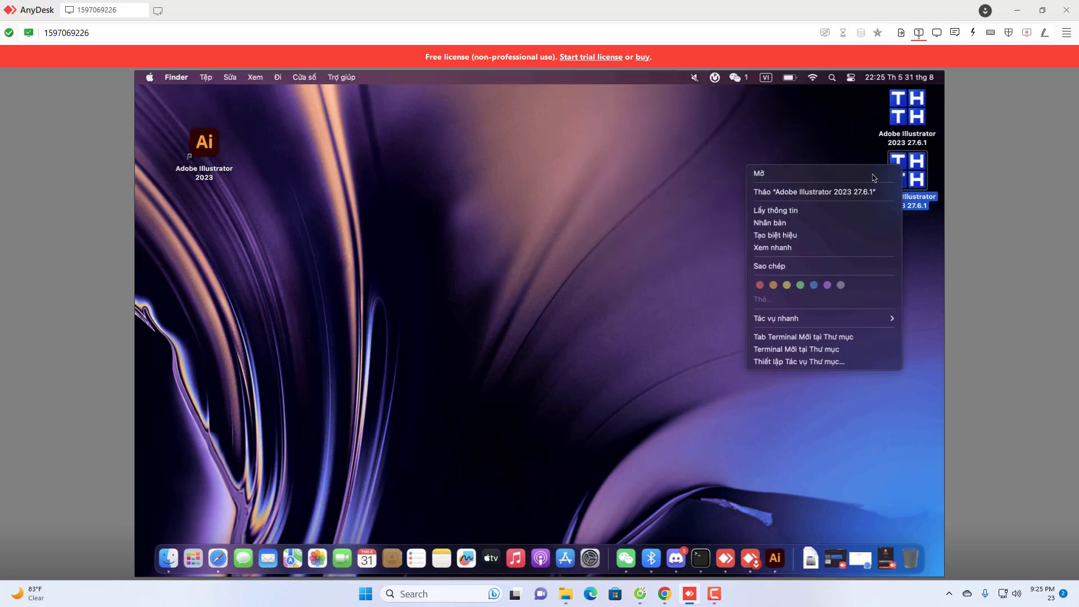
{"action": "left_click", "coordinate": [784, 191]}
{"action": "right_click", "coordinate": [905, 112]}
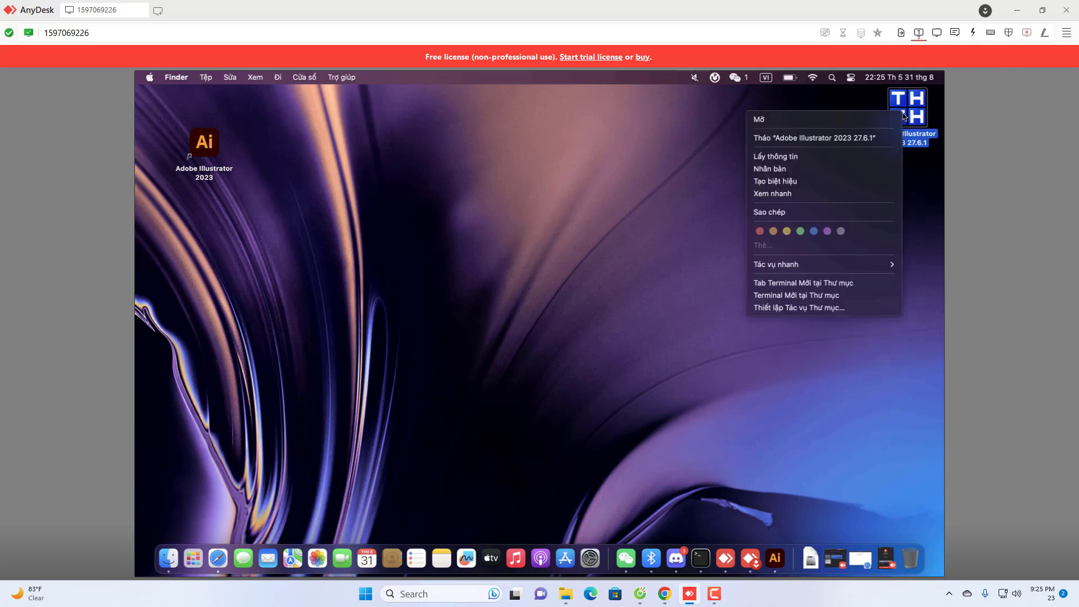
{"action": "left_click", "coordinate": [798, 145]}
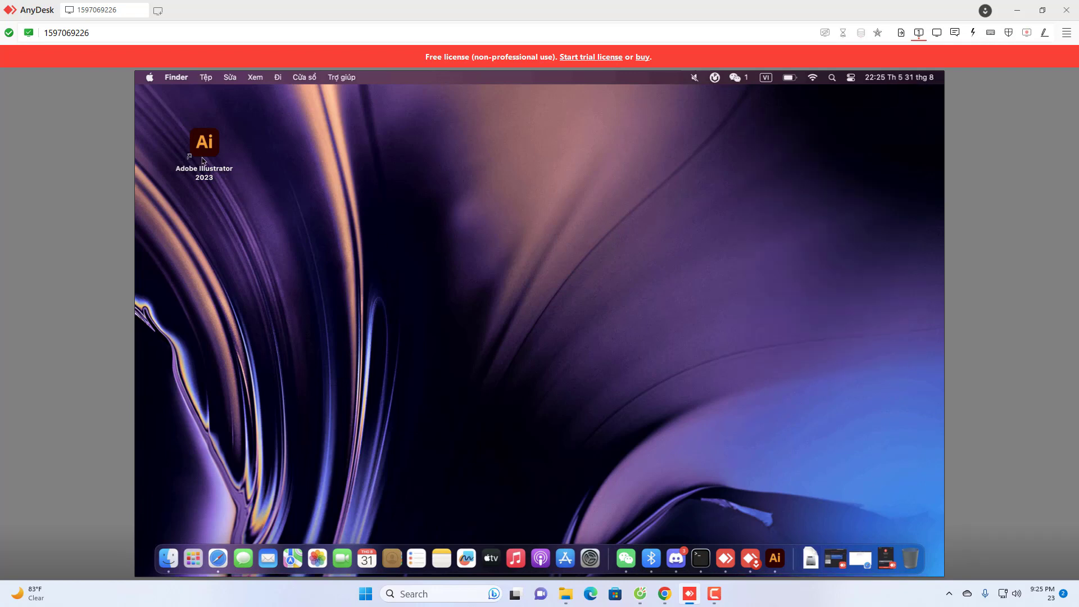
{"action": "left_click_drag", "start_coordinate": [203, 161], "coordinate": [518, 172]}
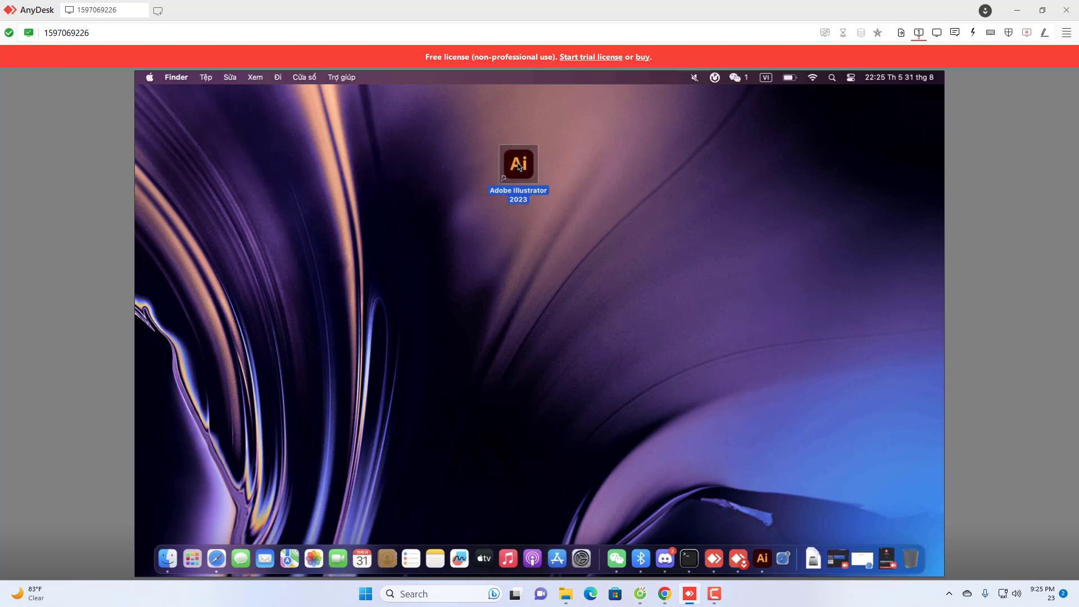
- Launch Illustrator and create a blank document from the Web-Large 1920 x 1080 px preset
{"action": "double_click", "coordinate": [518, 165]}
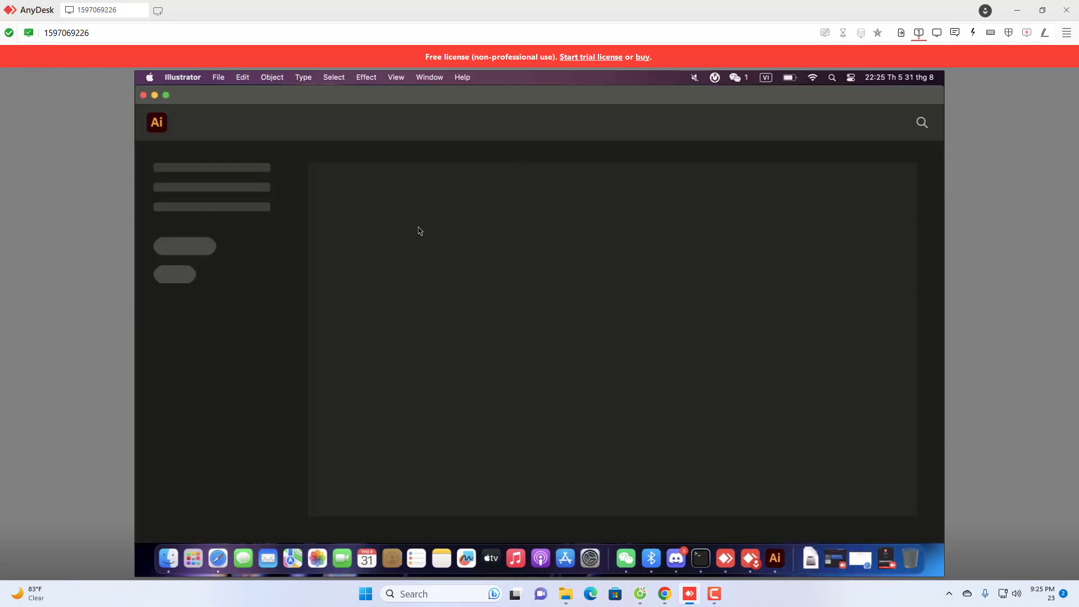
{"action": "left_click", "coordinate": [223, 81]}
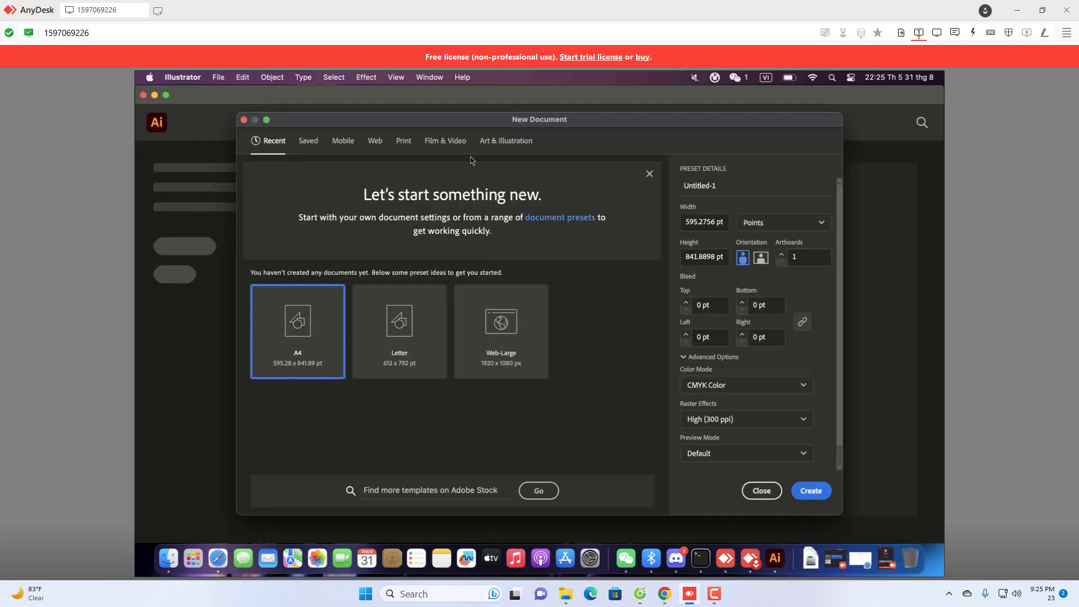
{"action": "left_click", "coordinate": [375, 142]}
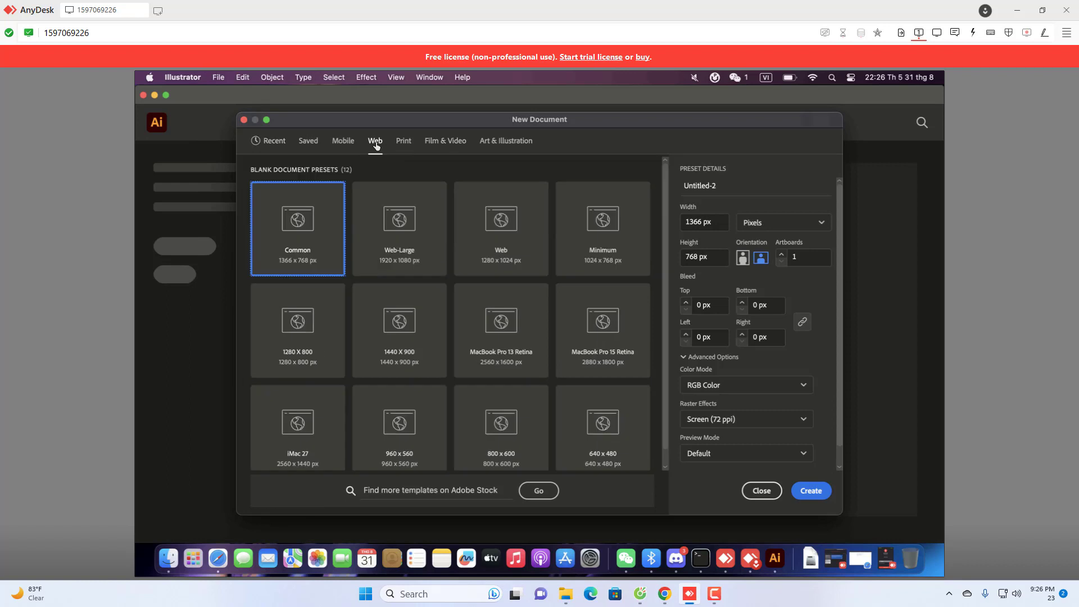
{"action": "left_click", "coordinate": [400, 220]}
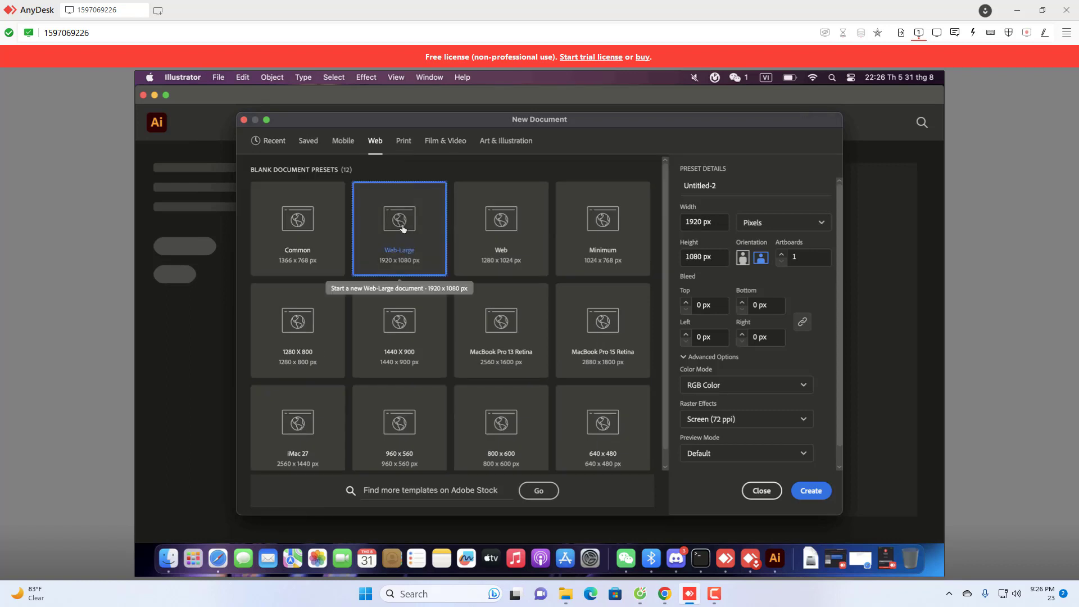
{"action": "left_click", "coordinate": [811, 491]}
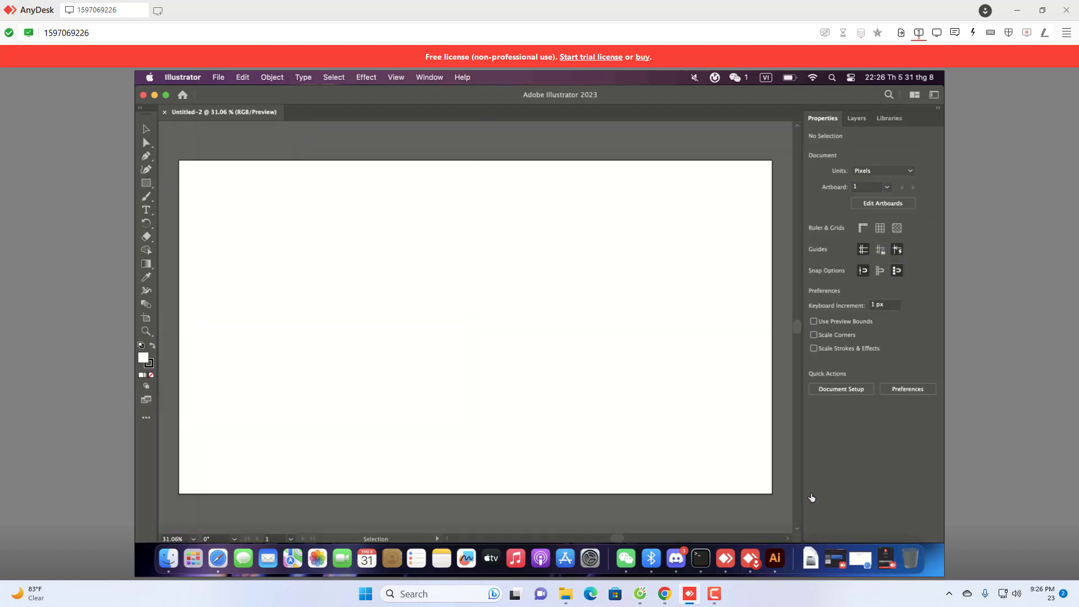
- Draw a red-filled rectangle near the artboard's top-left
{"action": "left_click", "coordinate": [145, 183]}
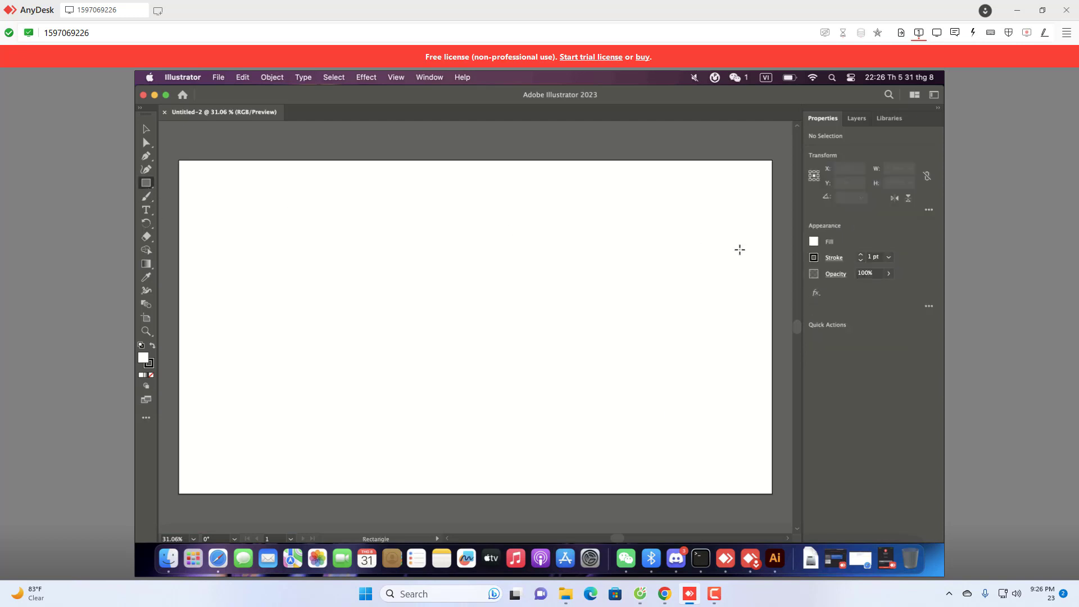
{"action": "left_click", "coordinate": [813, 242]}
{"action": "left_click", "coordinate": [723, 281]}
{"action": "left_click", "coordinate": [257, 211]}
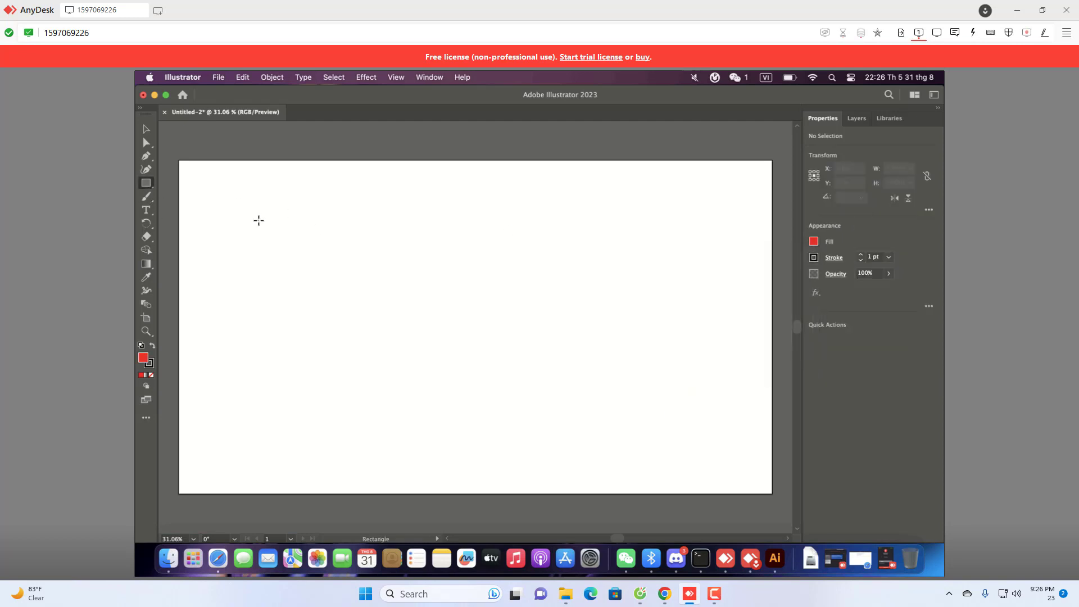
{"action": "left_click_drag", "start_coordinate": [231, 186], "coordinate": [286, 300]}
- Draw an ellipse right of the rectangle and fill it blue
{"action": "left_click_drag", "start_coordinate": [145, 183], "coordinate": [185, 195]}
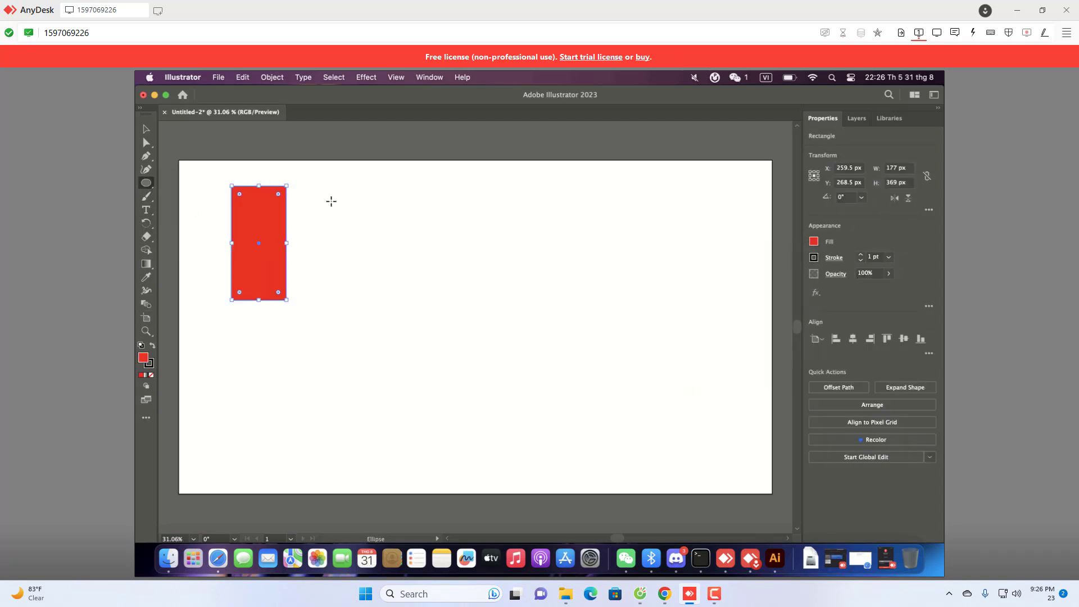
{"action": "left_click_drag", "start_coordinate": [331, 201], "coordinate": [433, 322]}
{"action": "left_click", "coordinate": [813, 241]}
{"action": "left_click", "coordinate": [755, 281]}
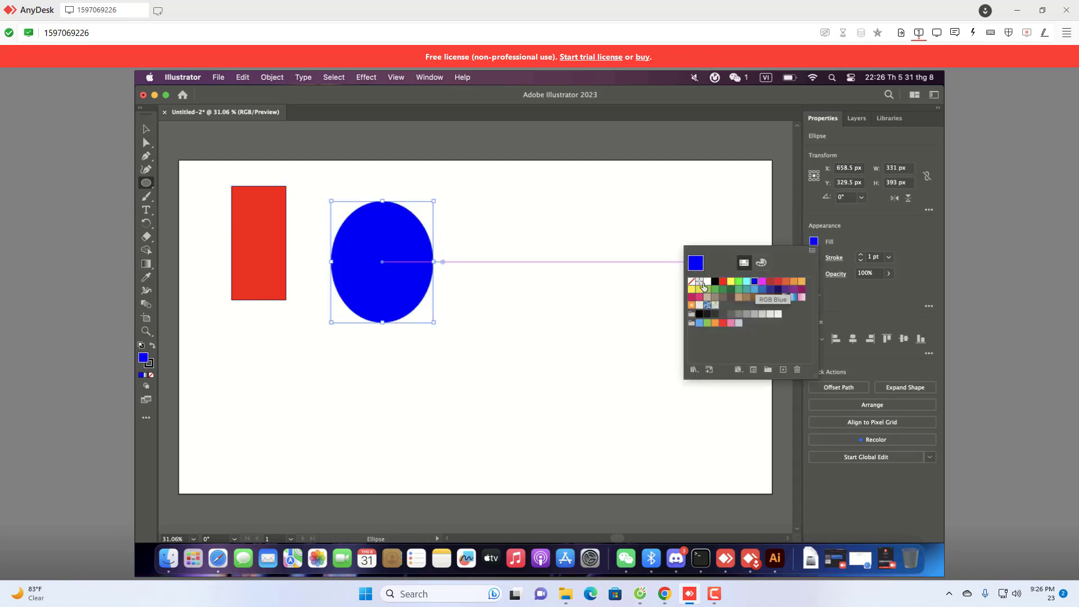
- Draw a cyan hexagon right of the ellipse and shift it down-right
{"action": "left_click_drag", "start_coordinate": [145, 183], "coordinate": [200, 215]}
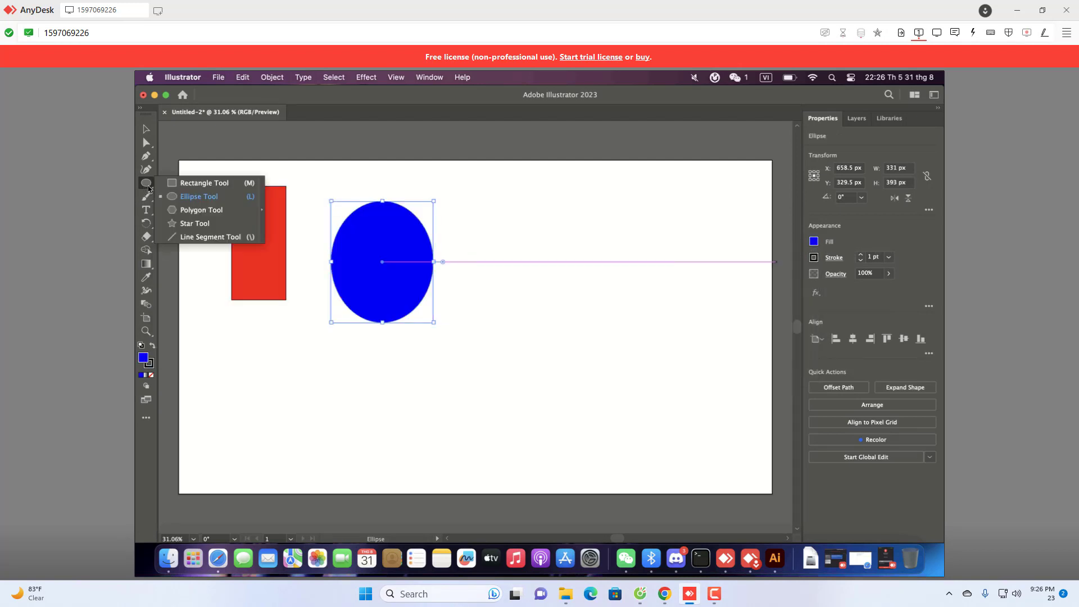
{"action": "left_click_drag", "start_coordinate": [534, 226], "coordinate": [601, 283]}
{"action": "left_click", "coordinate": [813, 241]}
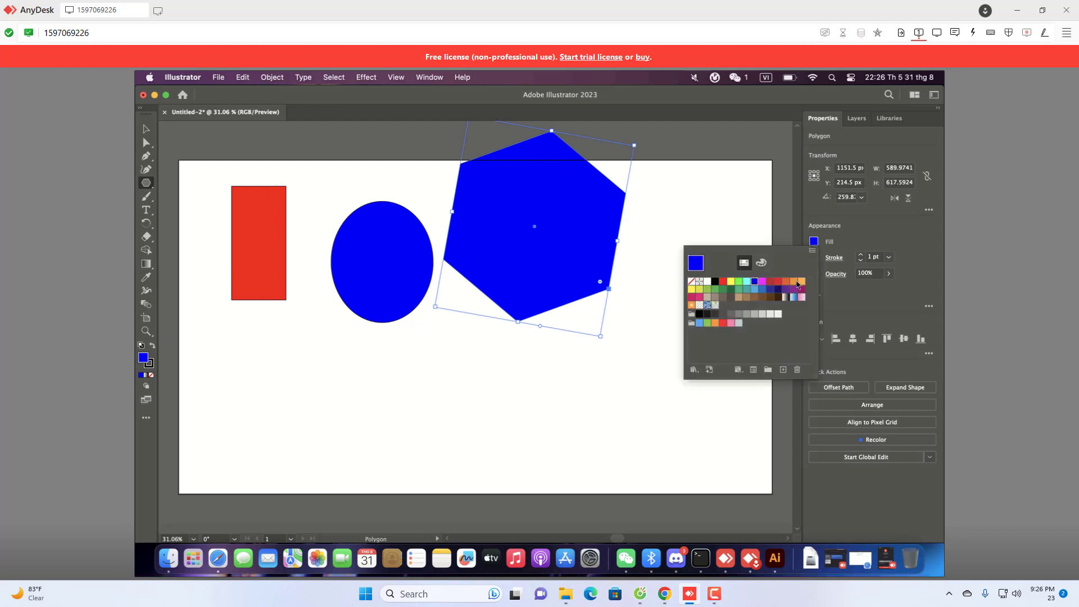
{"action": "left_click", "coordinate": [744, 282]}
{"action": "key", "text": "Escape"}
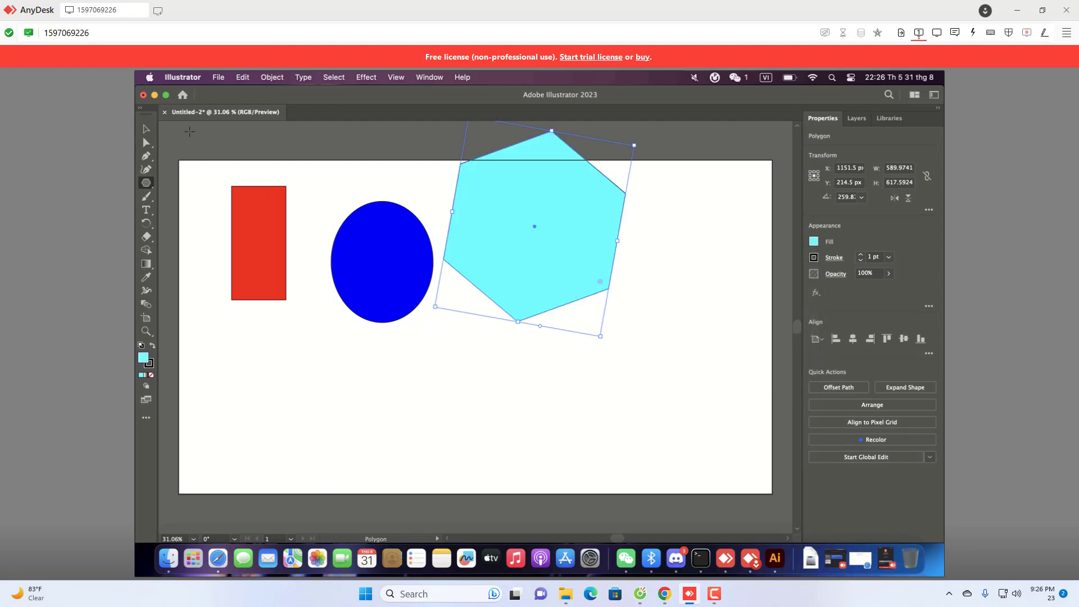
{"action": "key", "text": "v"}
{"action": "left_click_drag", "start_coordinate": [560, 254], "coordinate": [632, 324]}
- Draw a dark red star and move it beside the ellipse
{"action": "left_click_drag", "start_coordinate": [146, 183], "coordinate": [200, 226]}
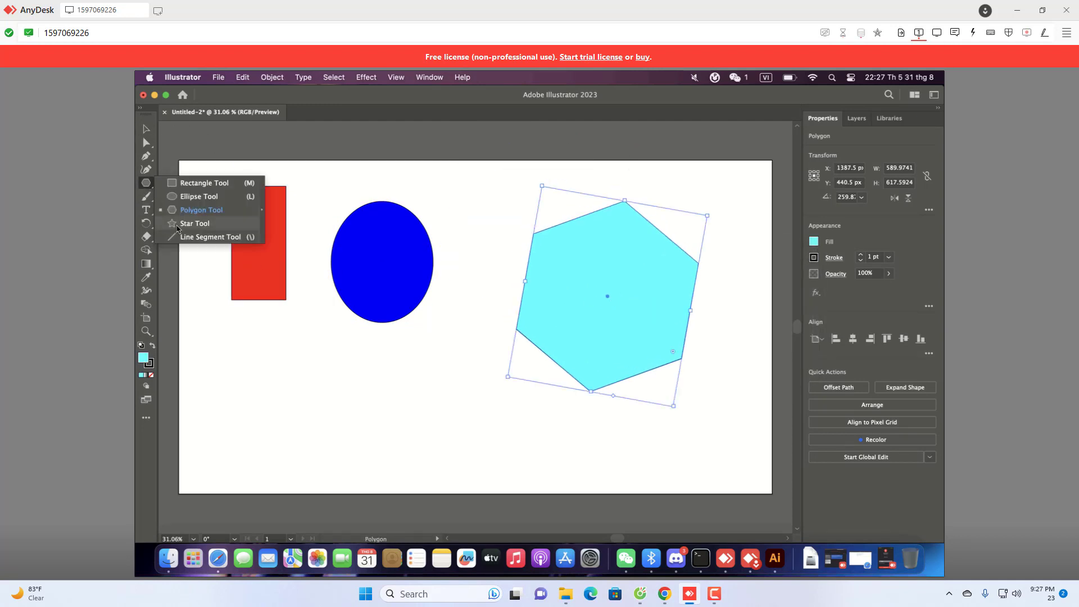
{"action": "left_click_drag", "start_coordinate": [281, 429], "coordinate": [338, 414]}
{"action": "left_click", "coordinate": [812, 241]}
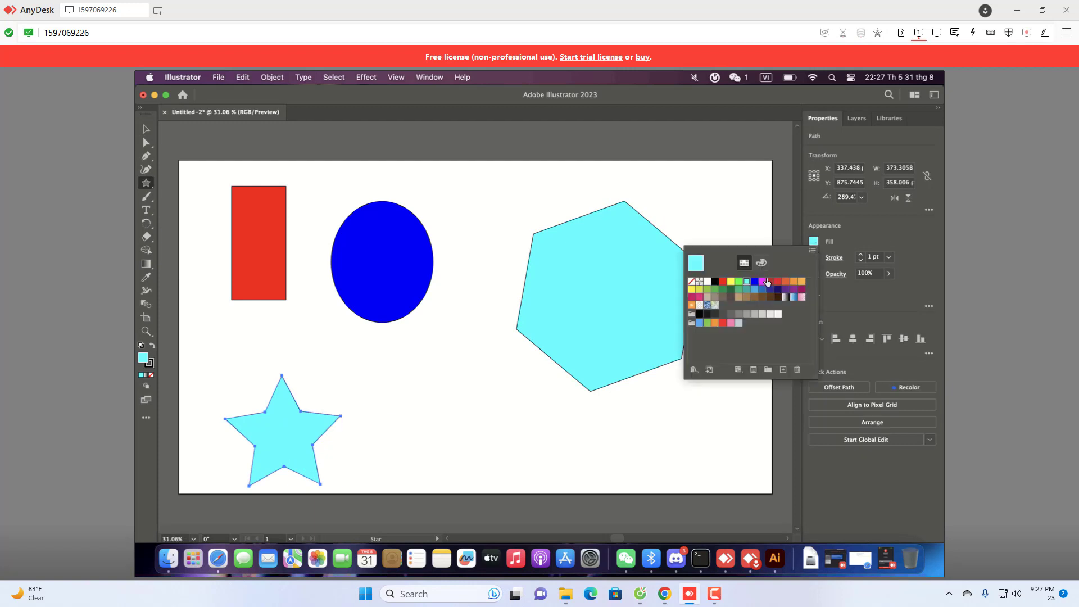
{"action": "left_click", "coordinate": [768, 282]}
{"action": "key", "text": "Escape"}
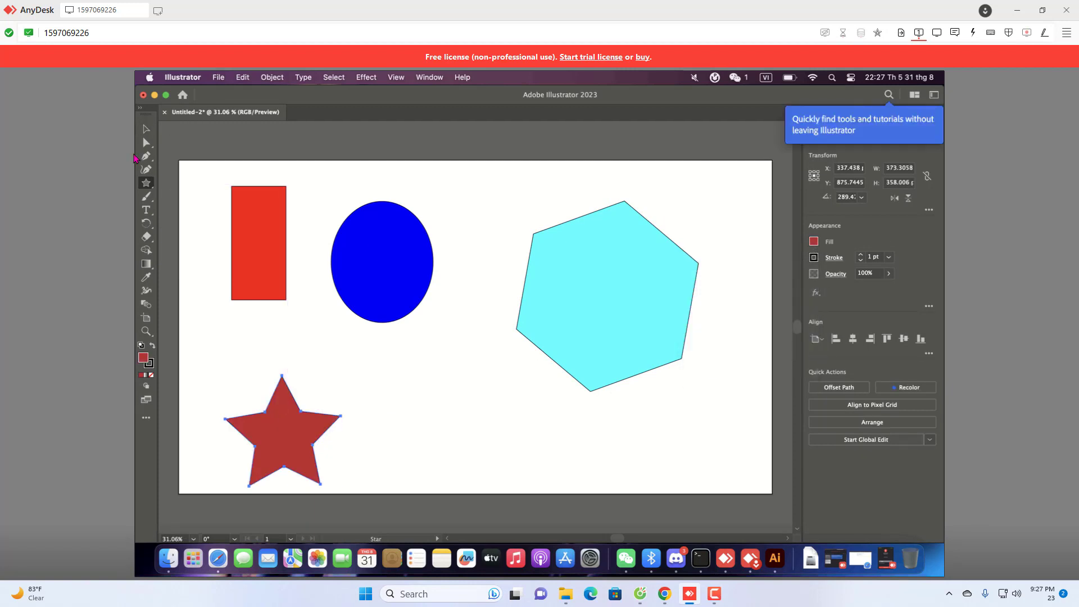
{"action": "key", "text": "v"}
{"action": "mouse_move", "coordinate": [275, 417]}
{"action": "left_mouse_down"}
{"action": "mouse_move", "coordinate": [440, 409]}
{"action": "mouse_move", "coordinate": [497, 377]}
{"action": "left_mouse_up"}
- Line up the rectangle, ellipse, star and hexagon in one row, then deselect
{"action": "left_click_drag", "start_coordinate": [373, 272], "coordinate": [387, 356]}
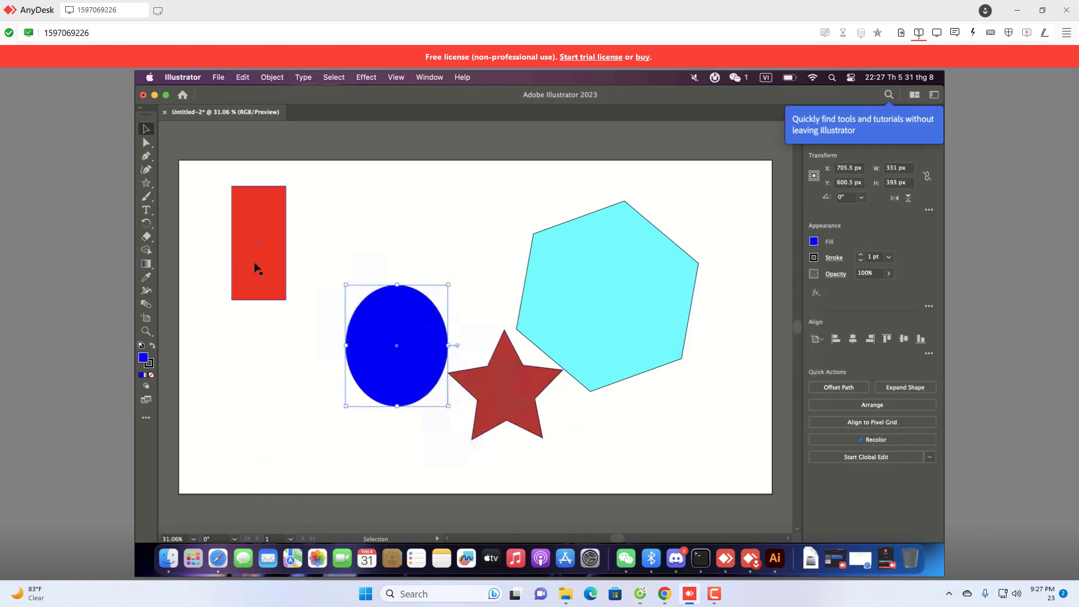
{"action": "left_click_drag", "start_coordinate": [258, 264], "coordinate": [295, 358]}
{"action": "left_click_drag", "start_coordinate": [408, 341], "coordinate": [400, 333]}
{"action": "left_click_drag", "start_coordinate": [506, 388], "coordinate": [498, 340]}
{"action": "left_click_drag", "start_coordinate": [610, 306], "coordinate": [650, 337]}
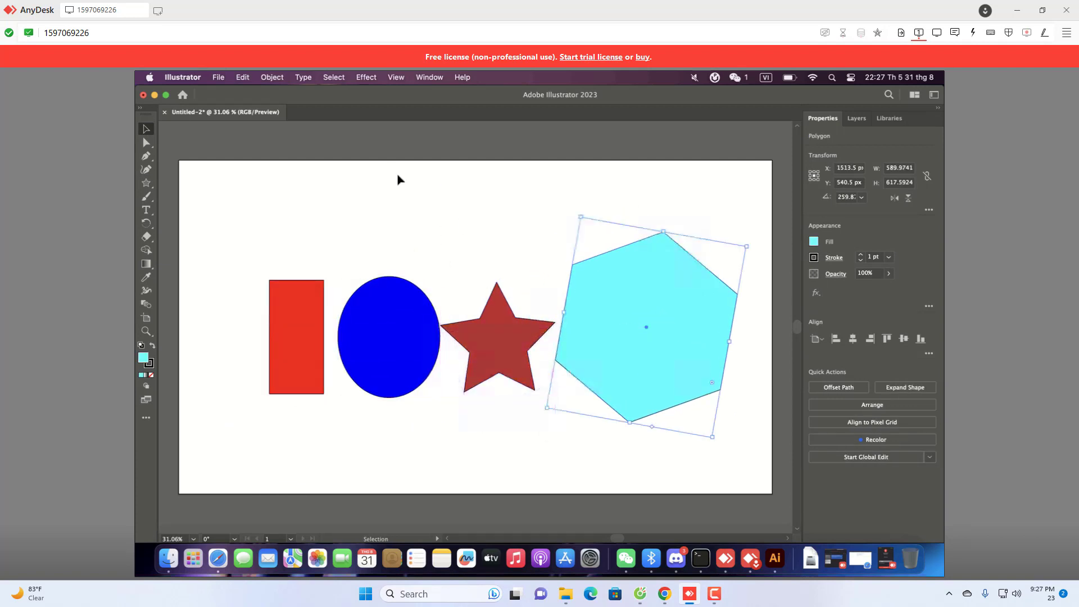
{"action": "left_click", "coordinate": [376, 144]}
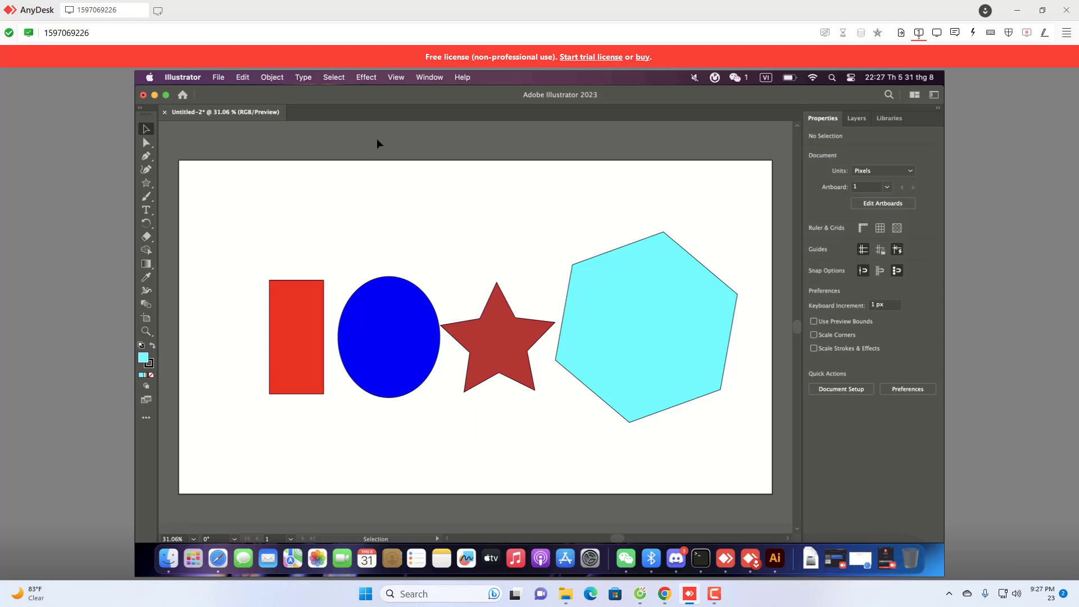
- Close the Untitled-2 document, discarding changes with Don't Save
{"action": "left_click", "coordinate": [165, 113]}
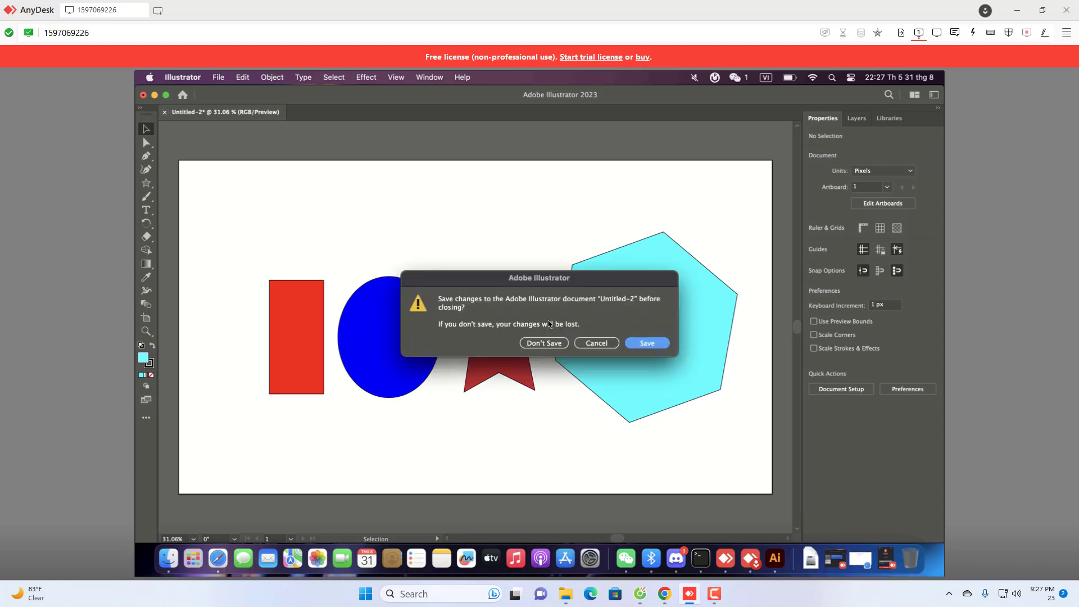
{"action": "left_click", "coordinate": [553, 343]}
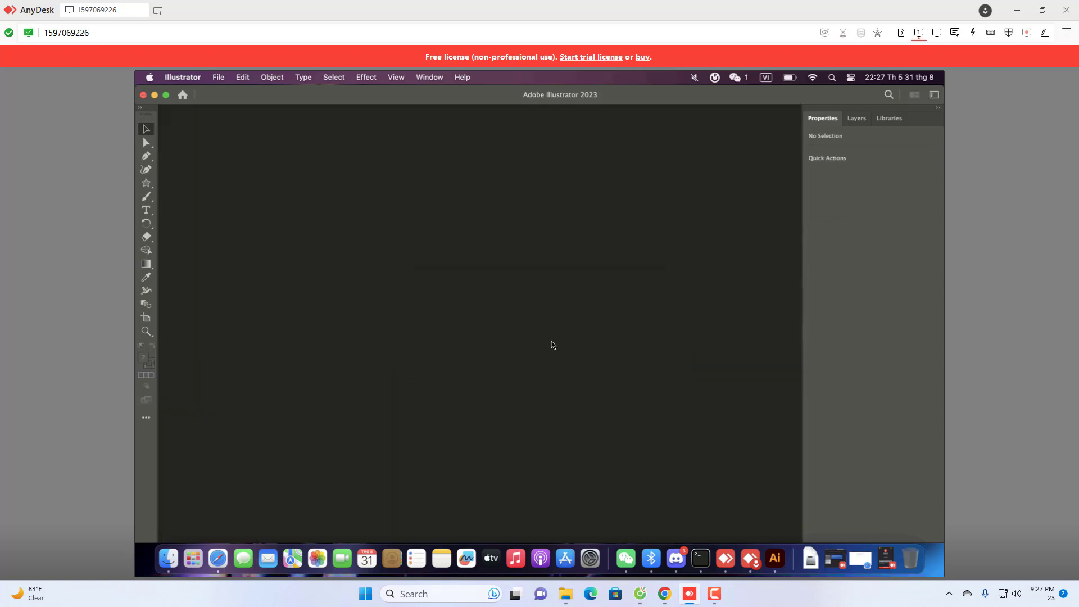